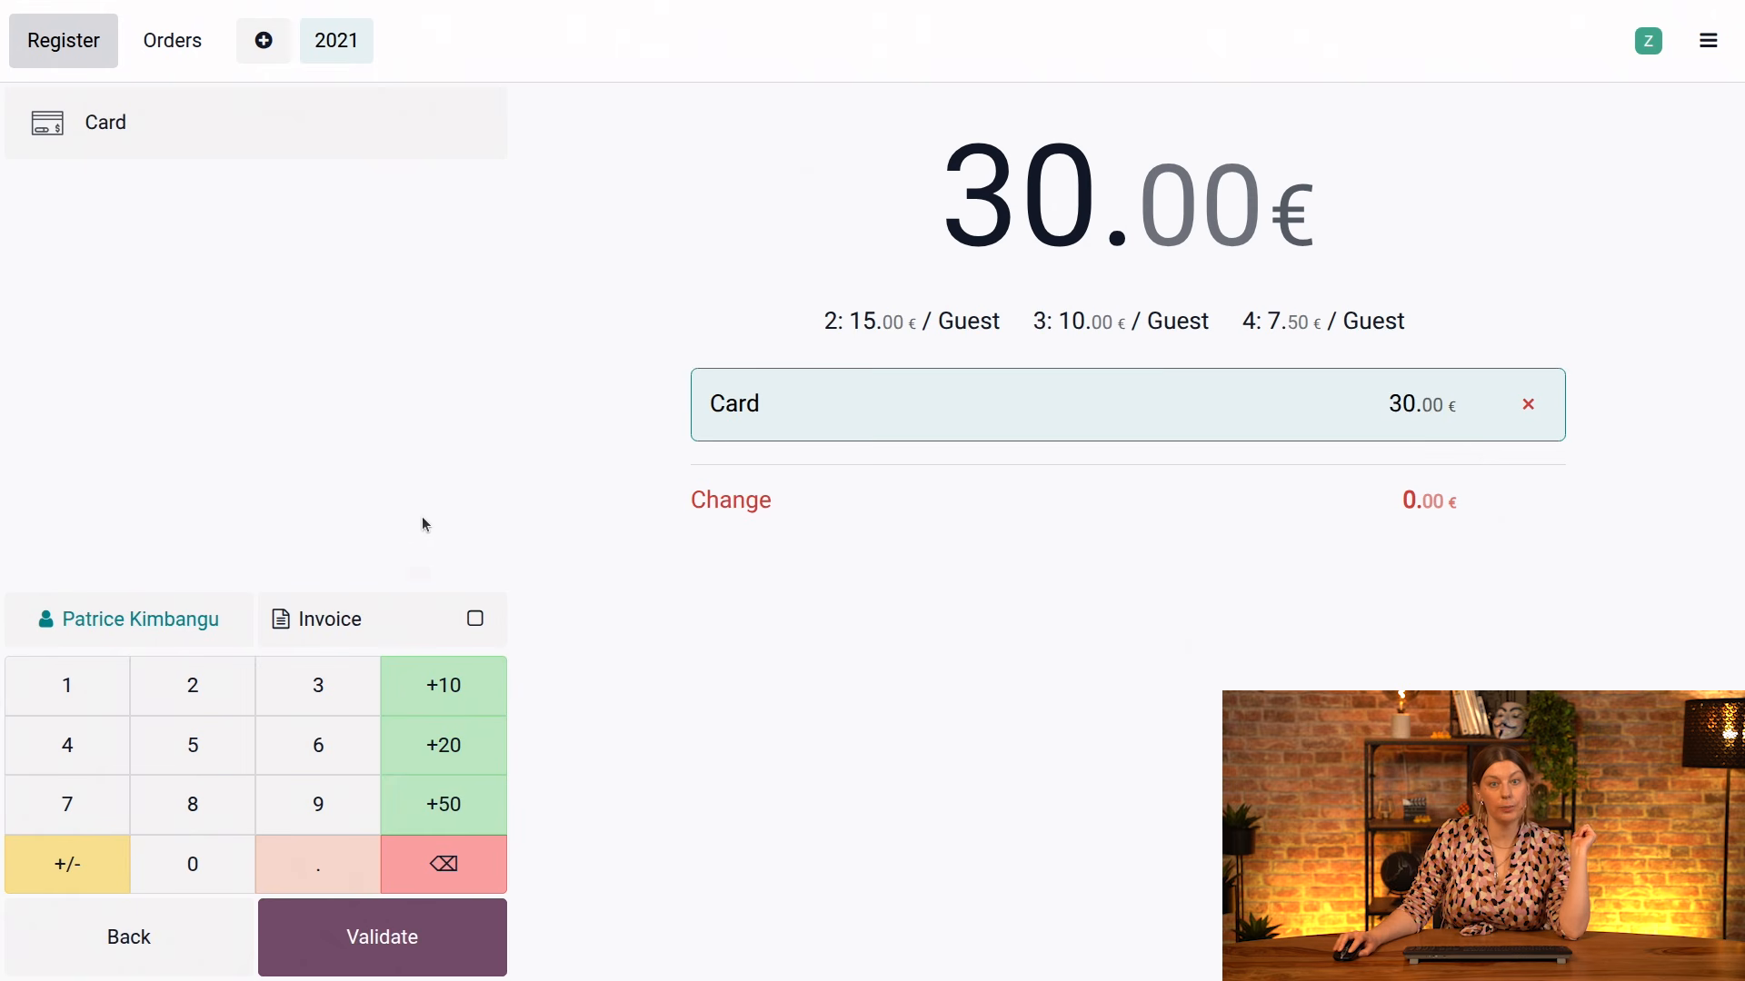
Remove the customer from the 30.00 € card order and validate the payment with the invoice option off.
{"action": "left_click", "coordinate": [472, 620]}
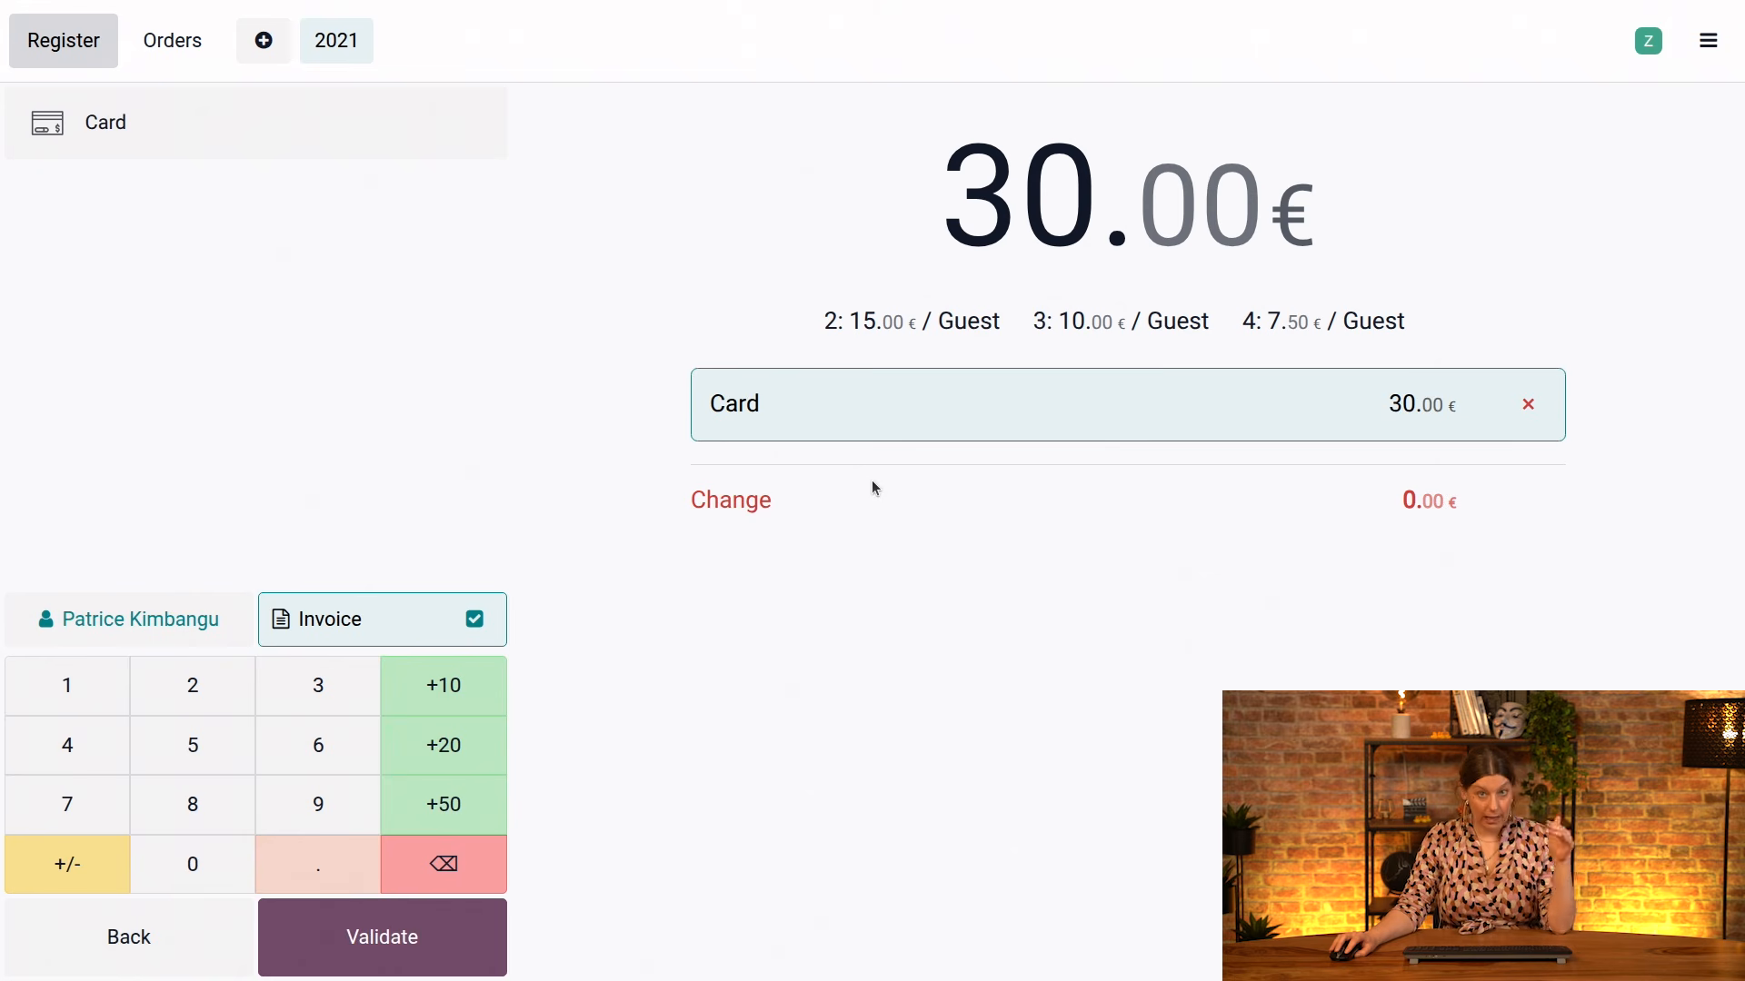
{"action": "left_click", "coordinate": [473, 618]}
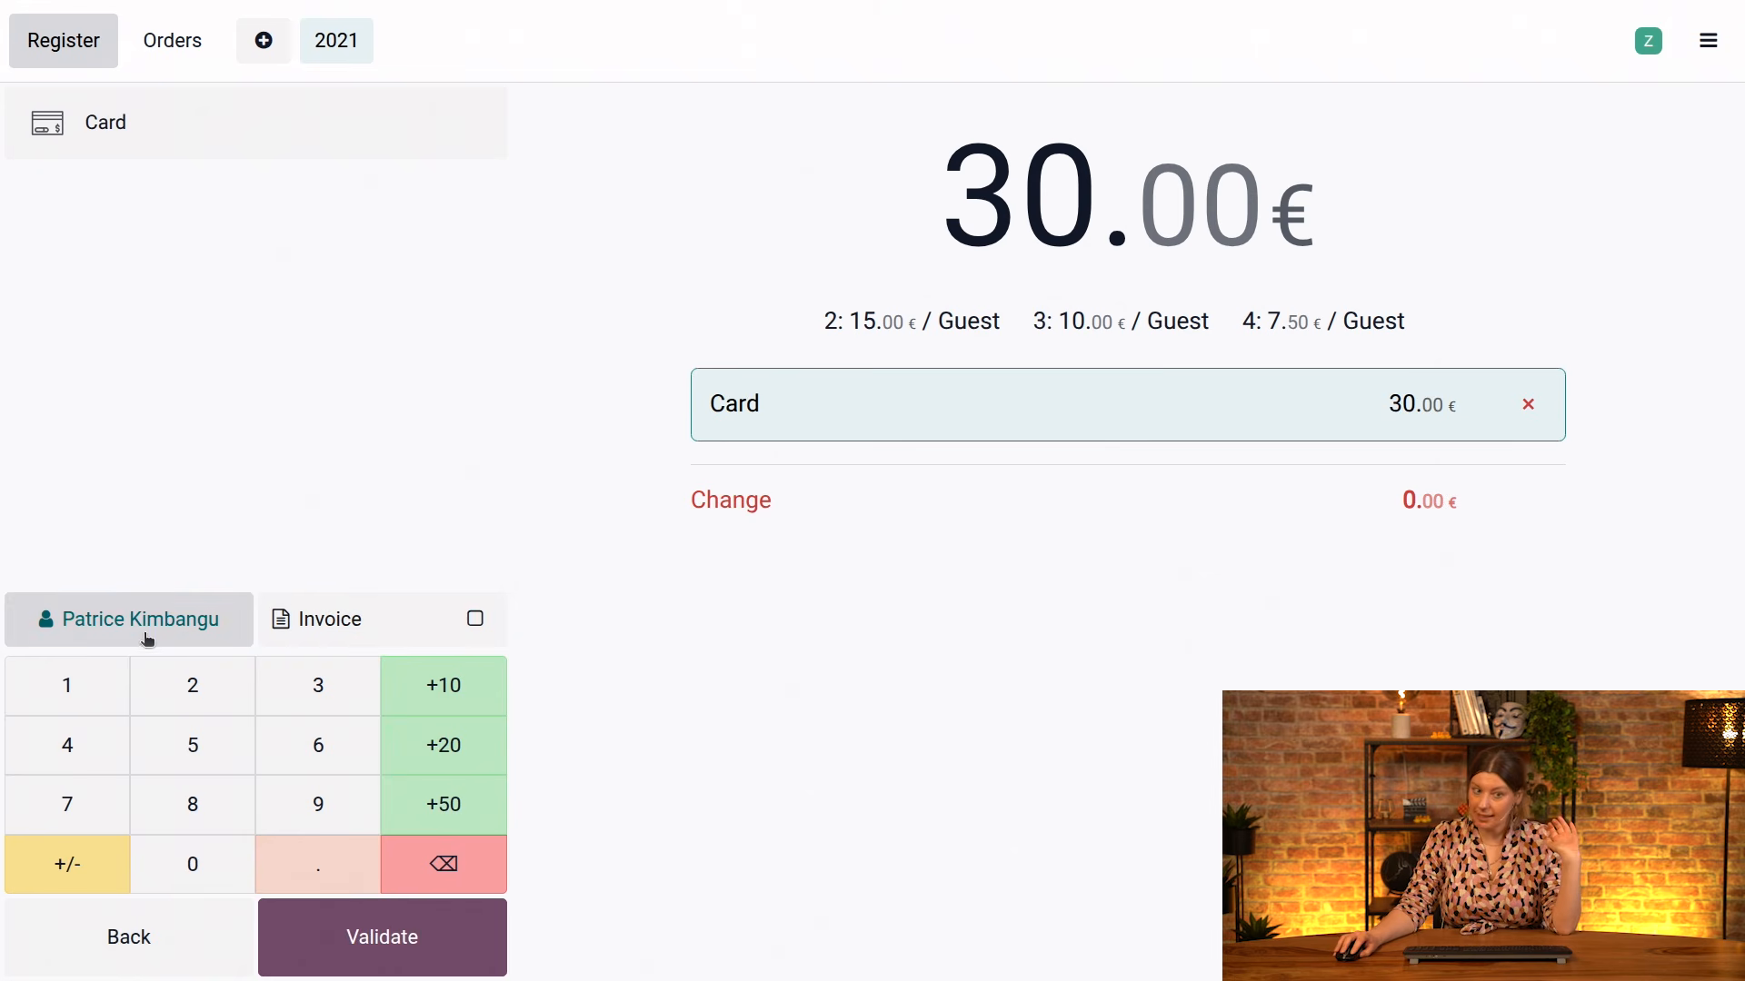
{"action": "left_click", "coordinate": [163, 623]}
{"action": "left_click", "coordinate": [1306, 173]}
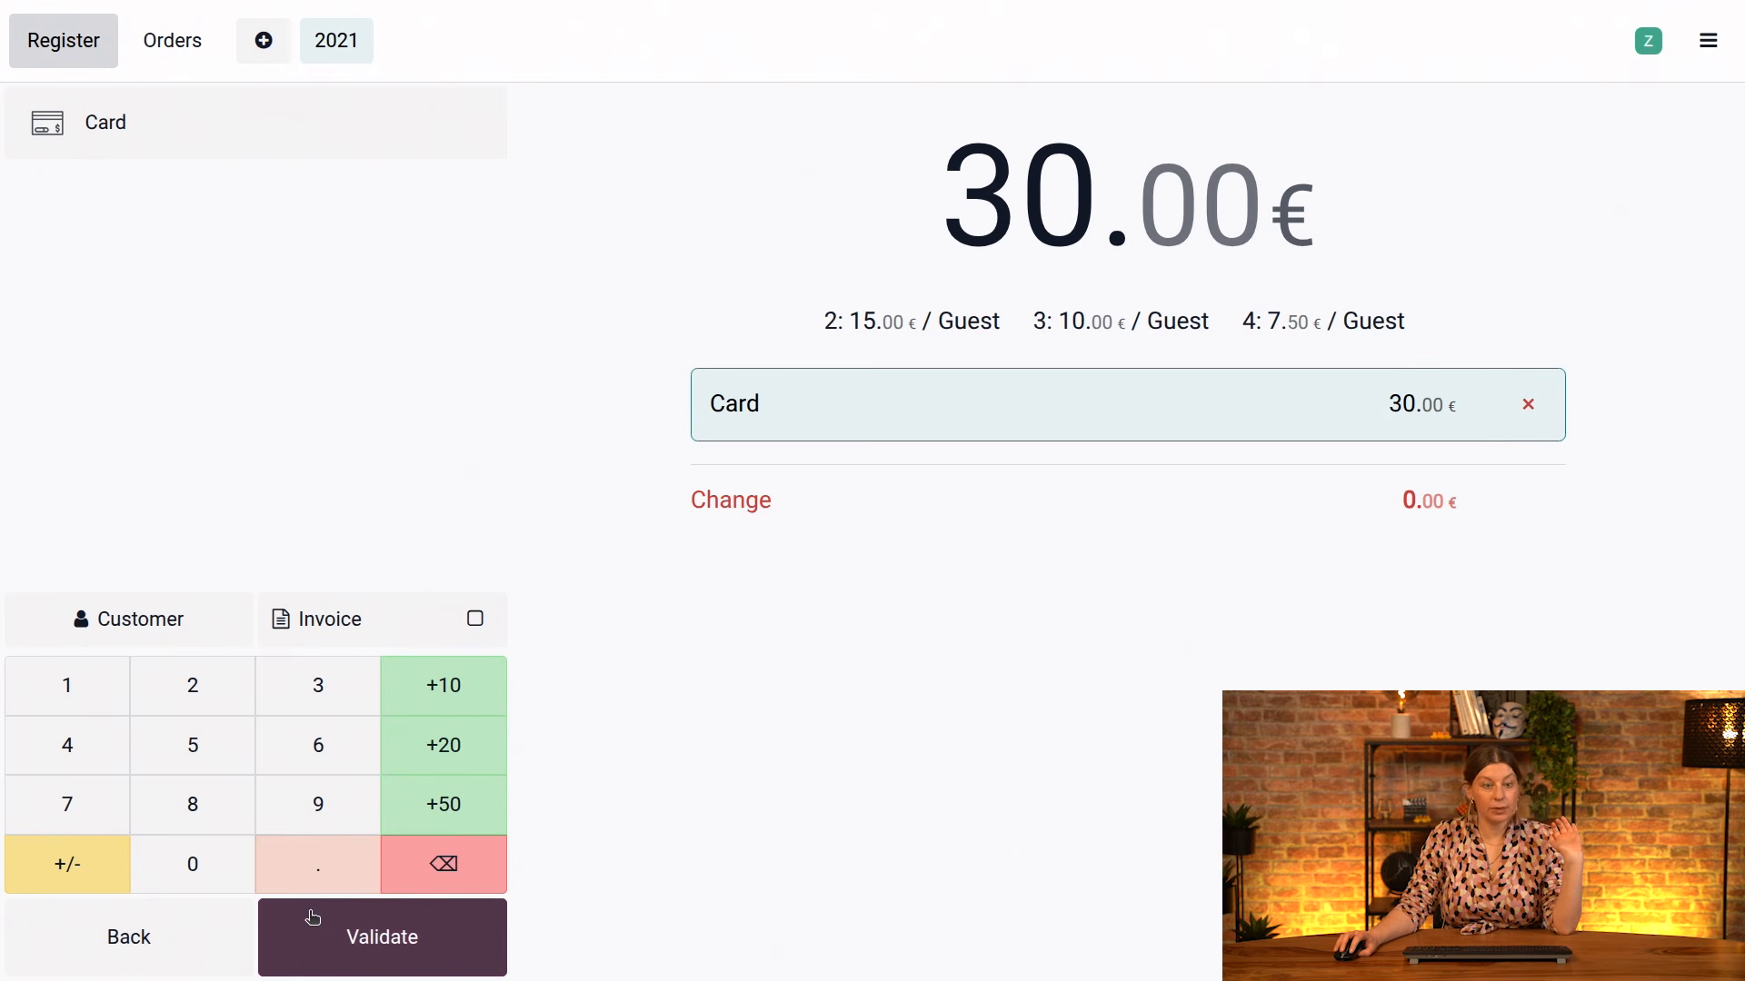
{"action": "left_click", "coordinate": [408, 942]}
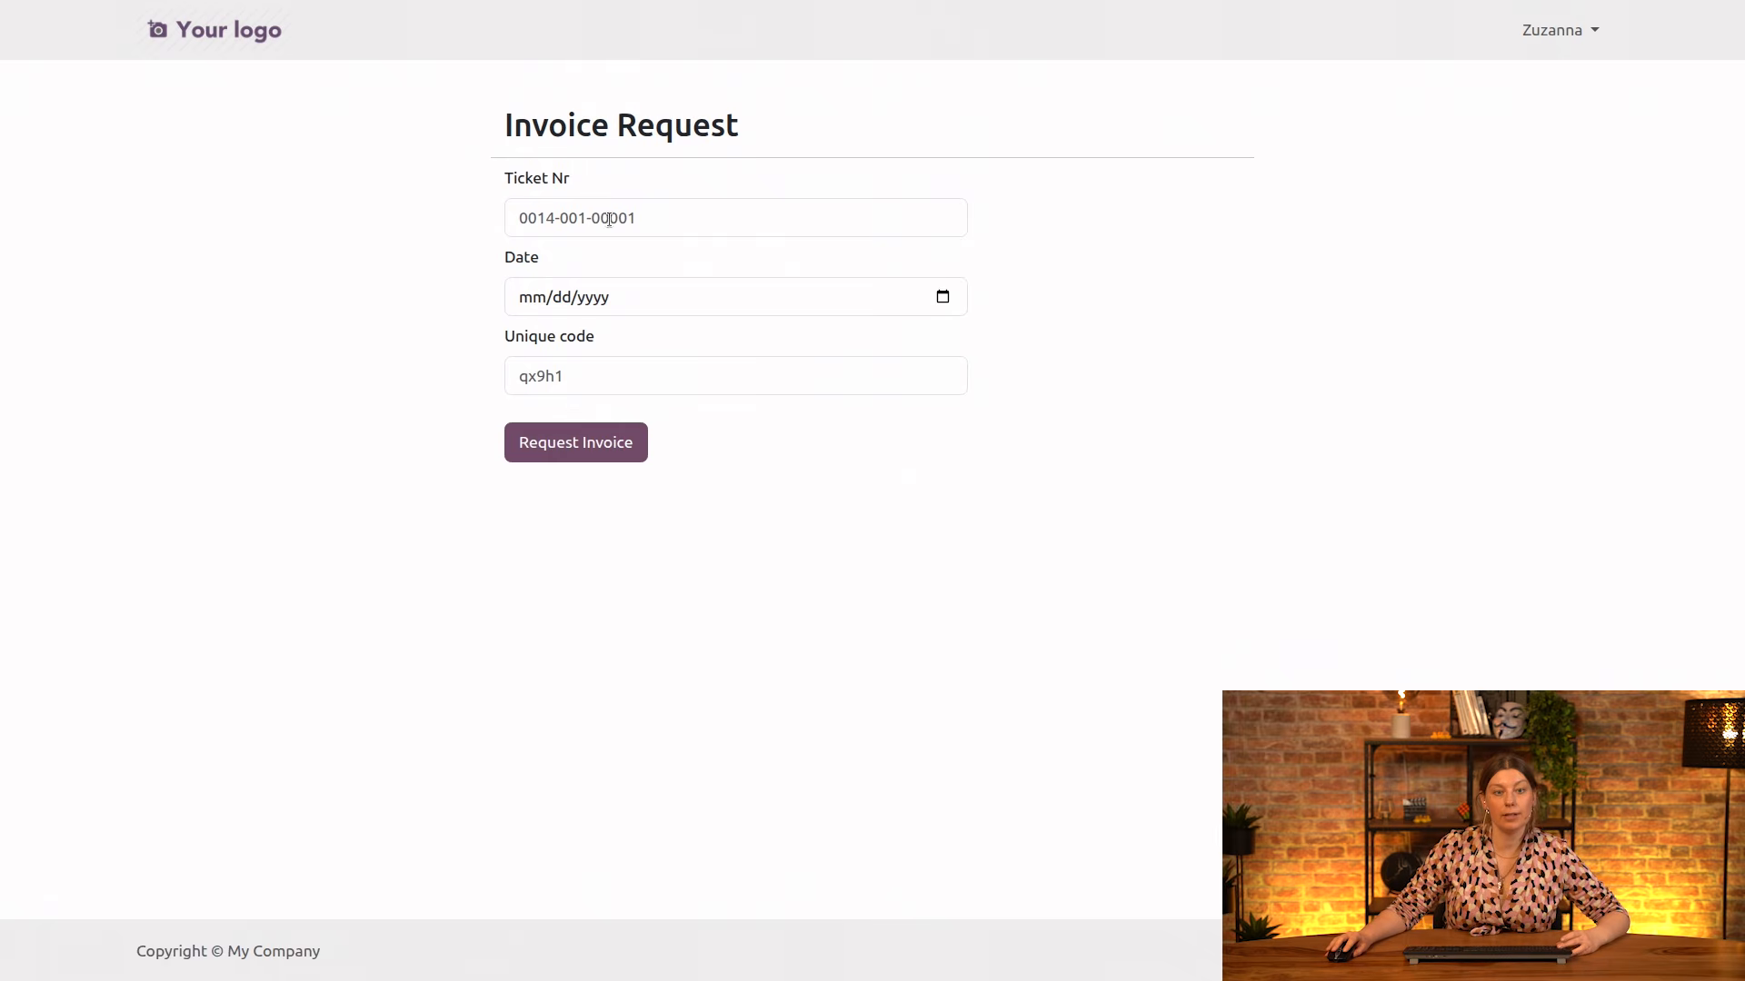
Fill in the ticket number on the invoice request form and set the date to 12/08/2025.
{"action": "left_click", "coordinate": [544, 215]}
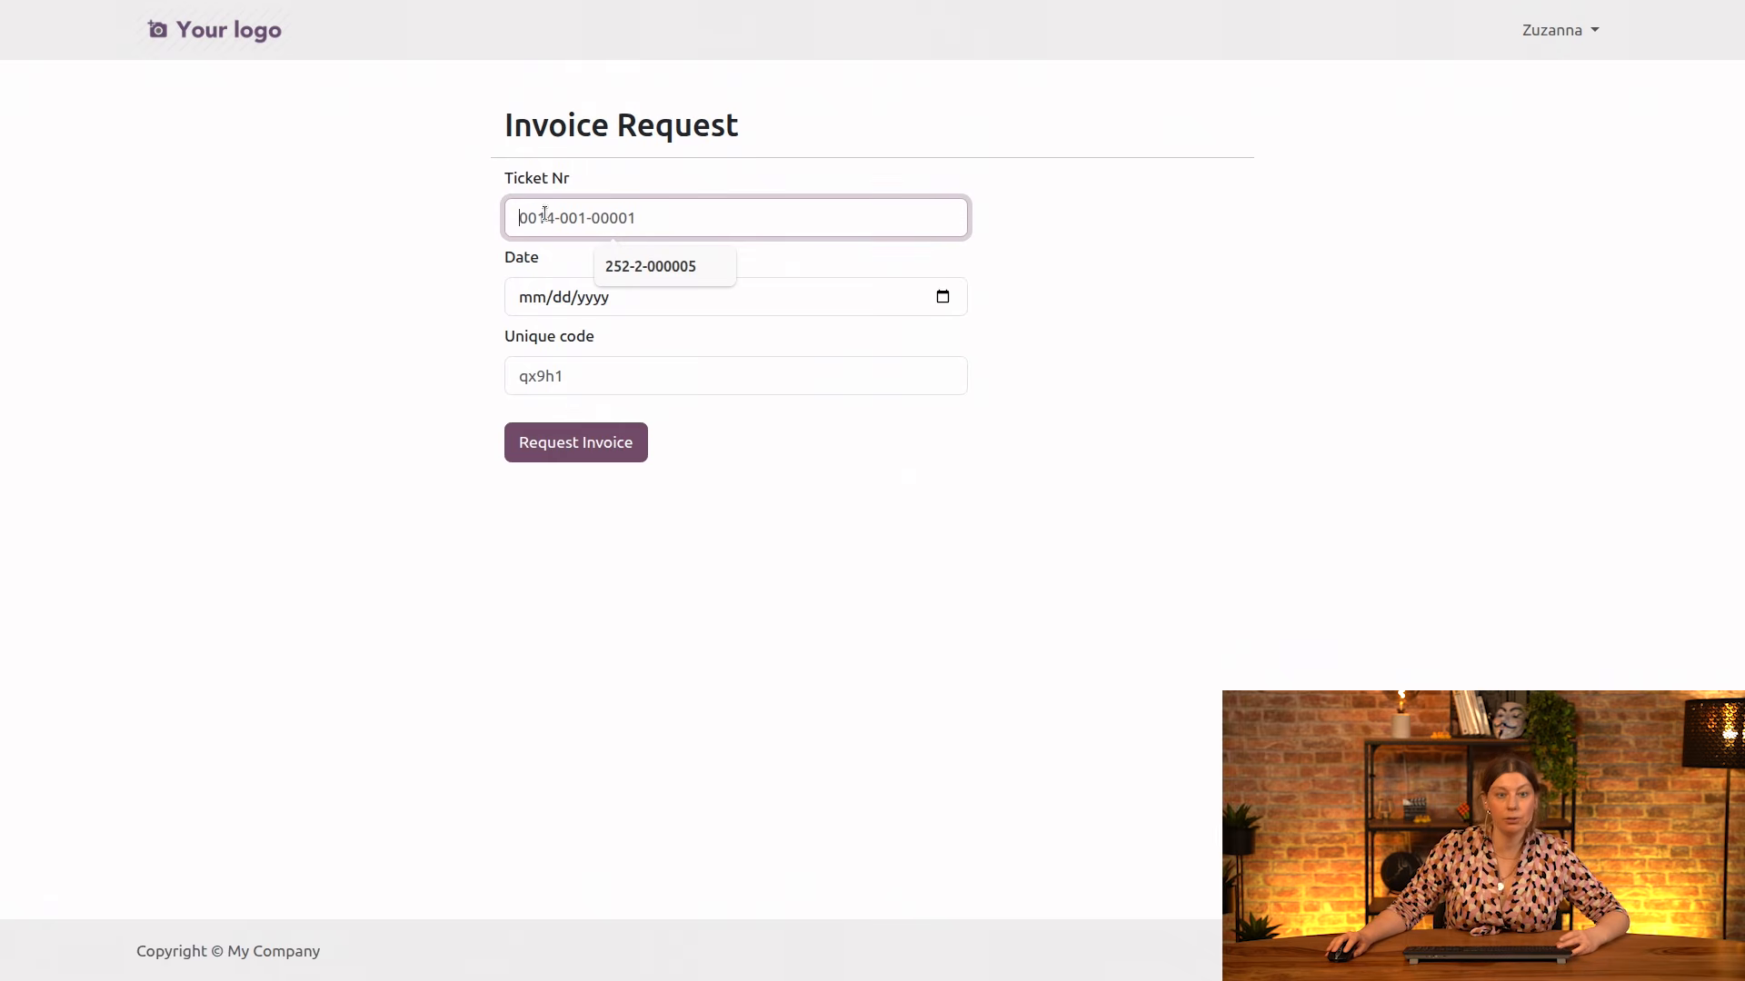
{"action": "left_click", "coordinate": [649, 267]}
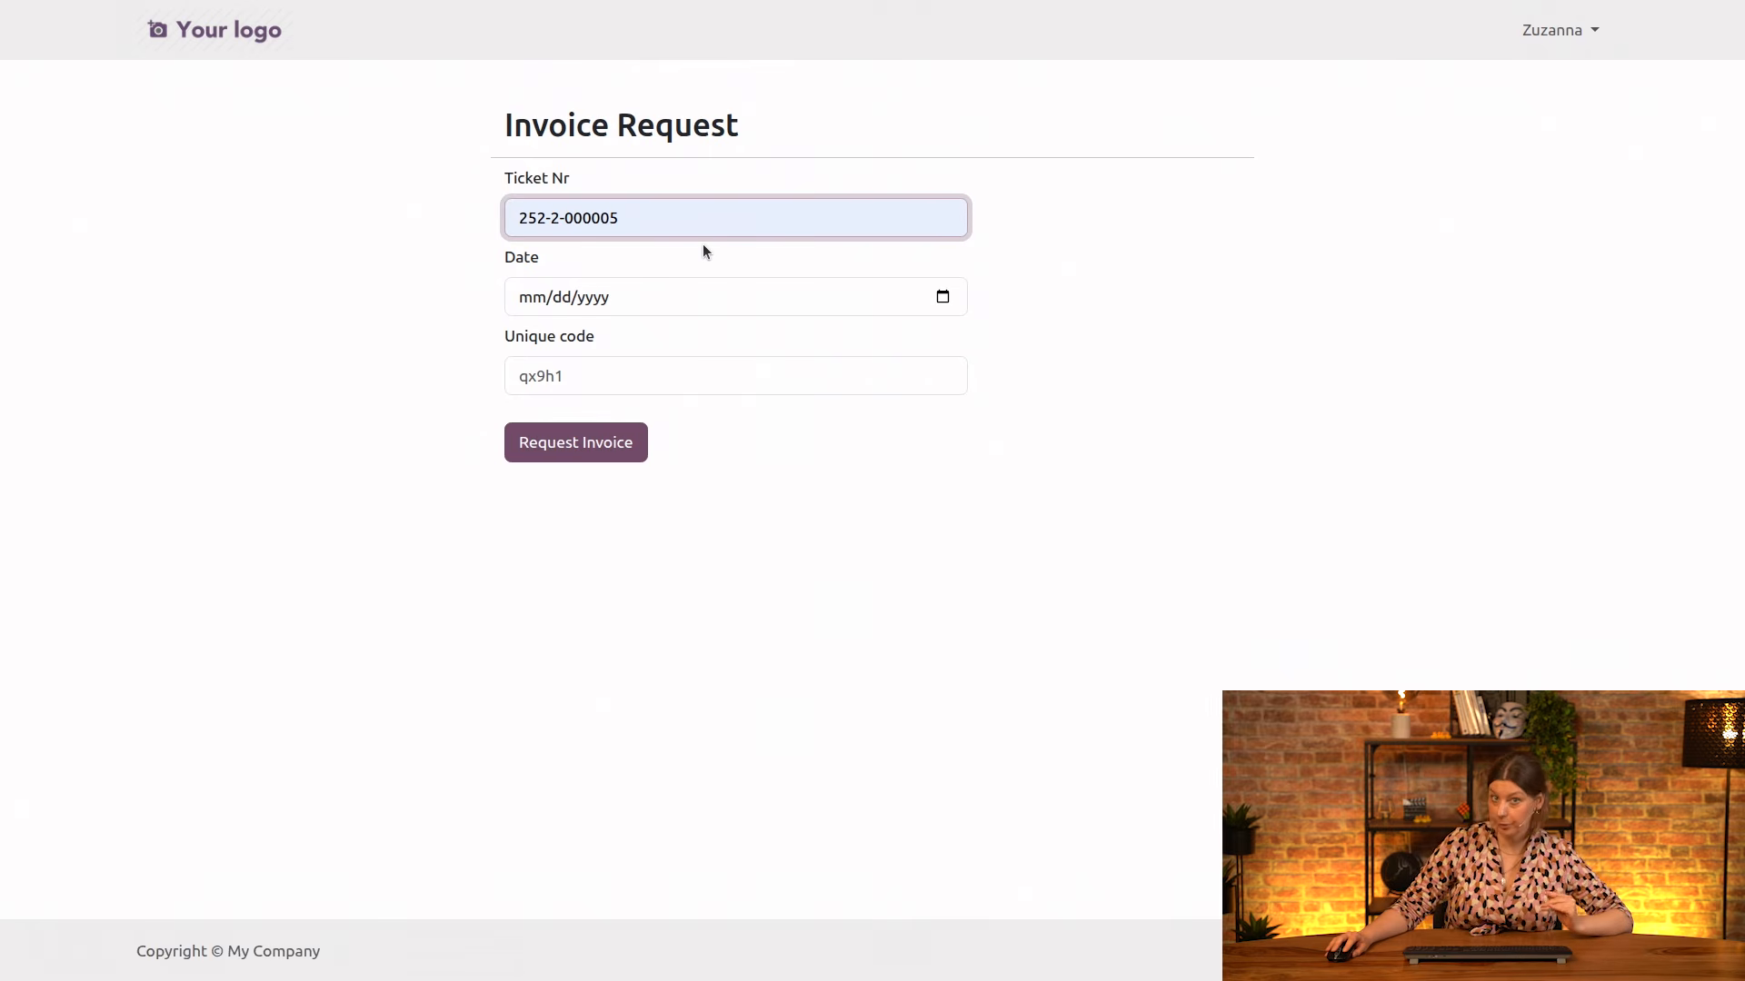
{"action": "left_click", "coordinate": [1272, 674]}
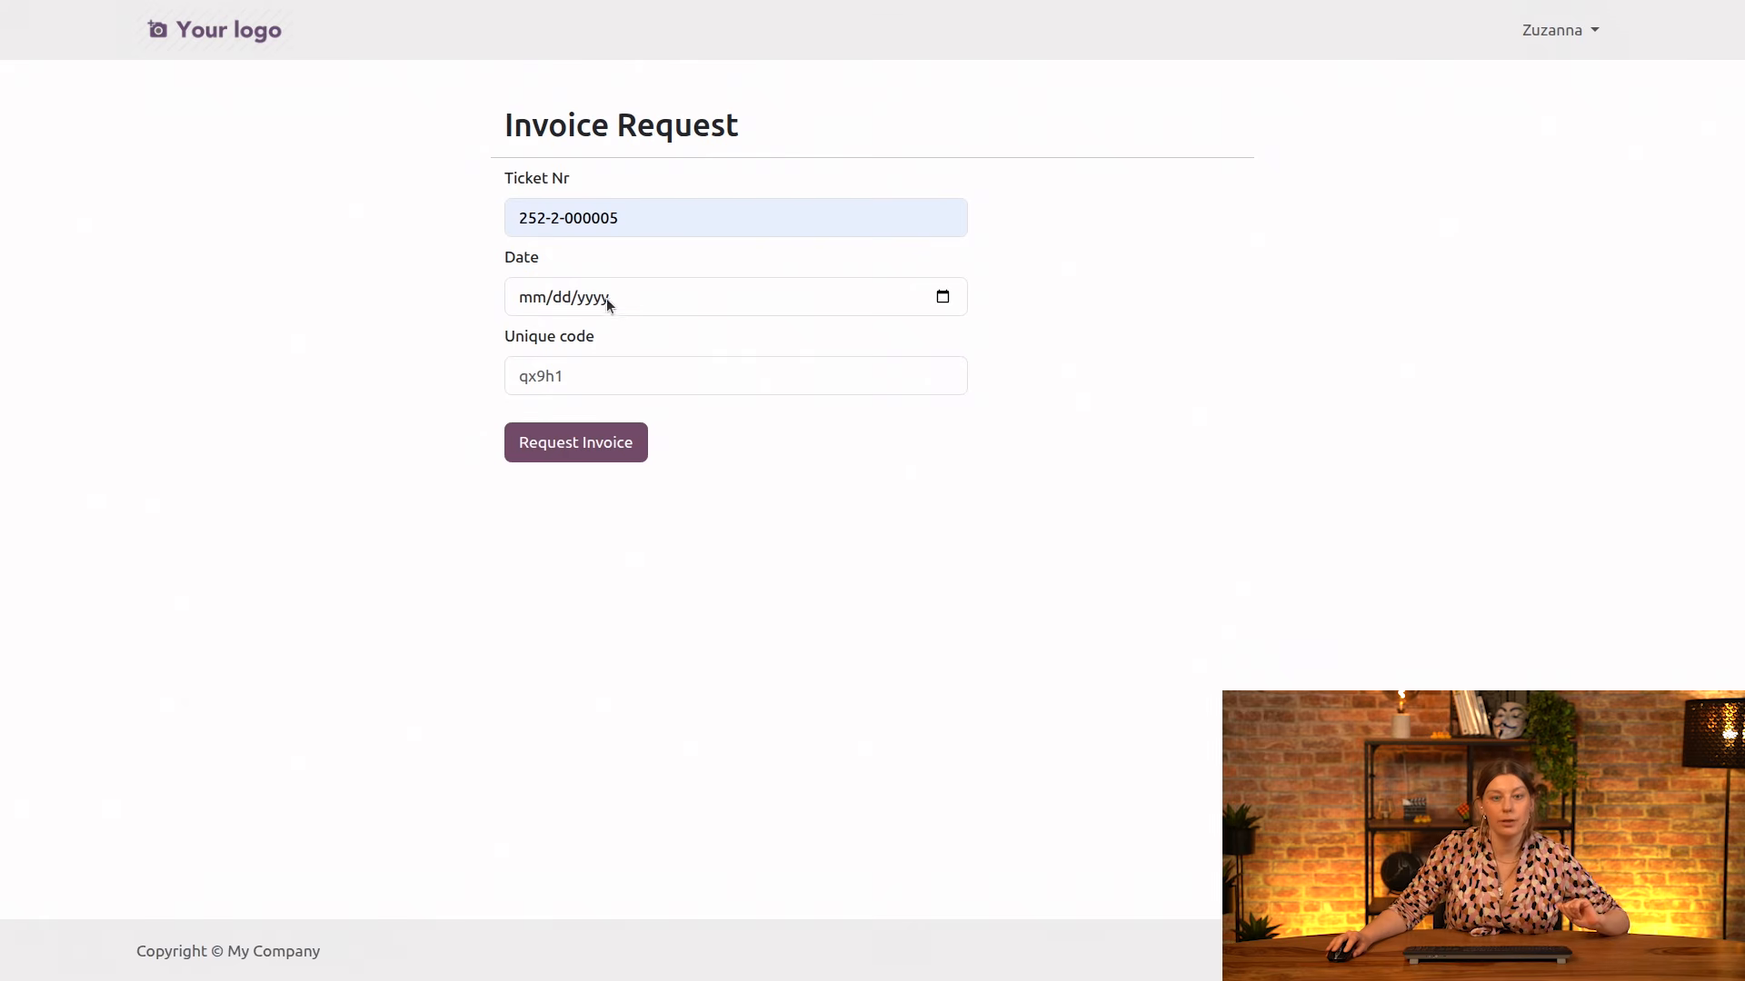
{"action": "left_click", "coordinate": [956, 296]}
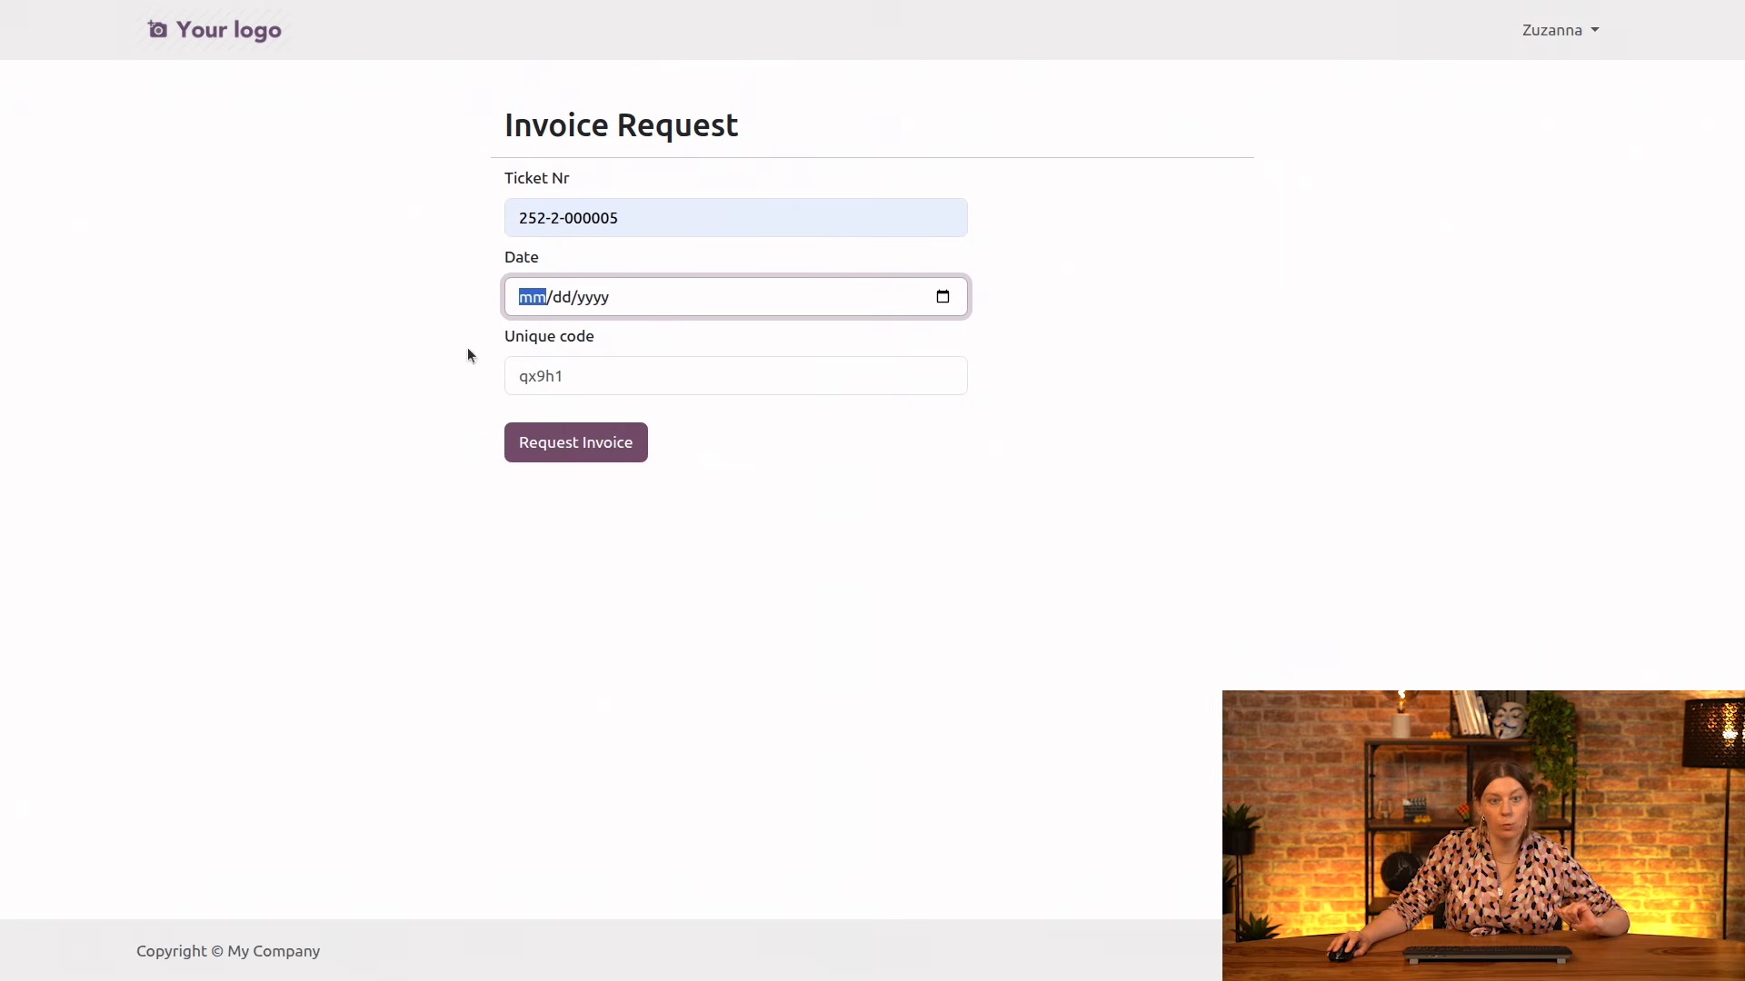
{"action": "left_click", "coordinate": [942, 297]}
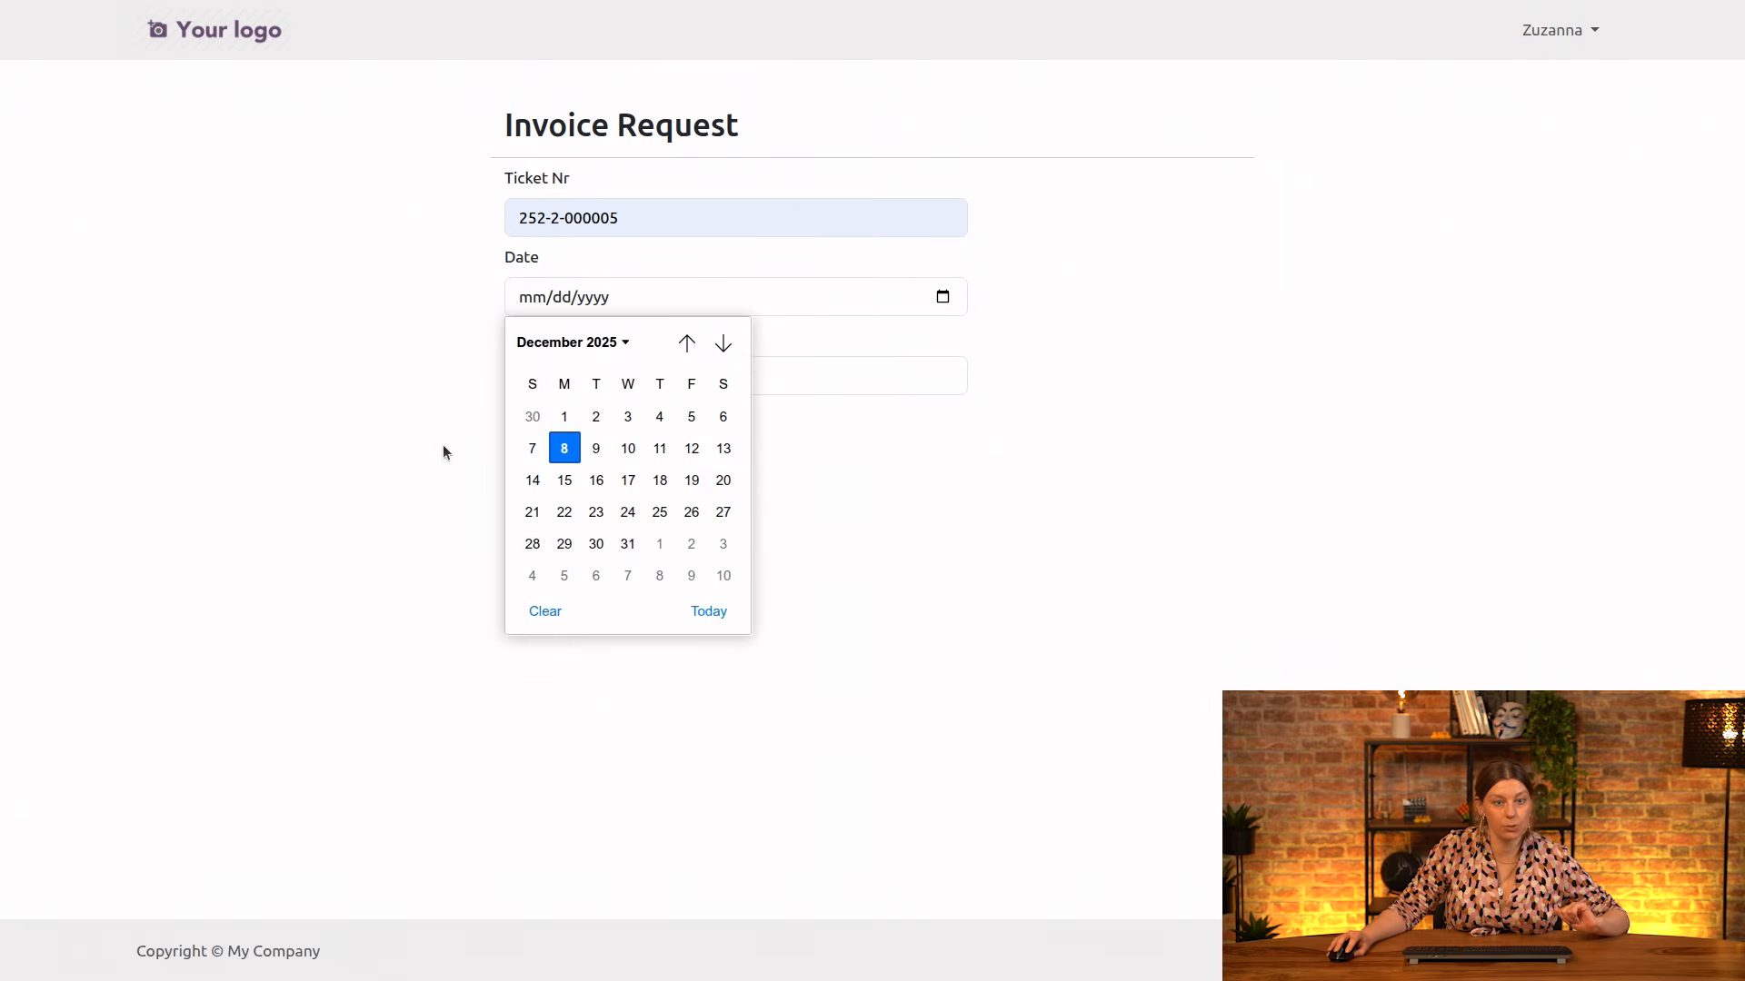
{"action": "left_click", "coordinate": [564, 448]}
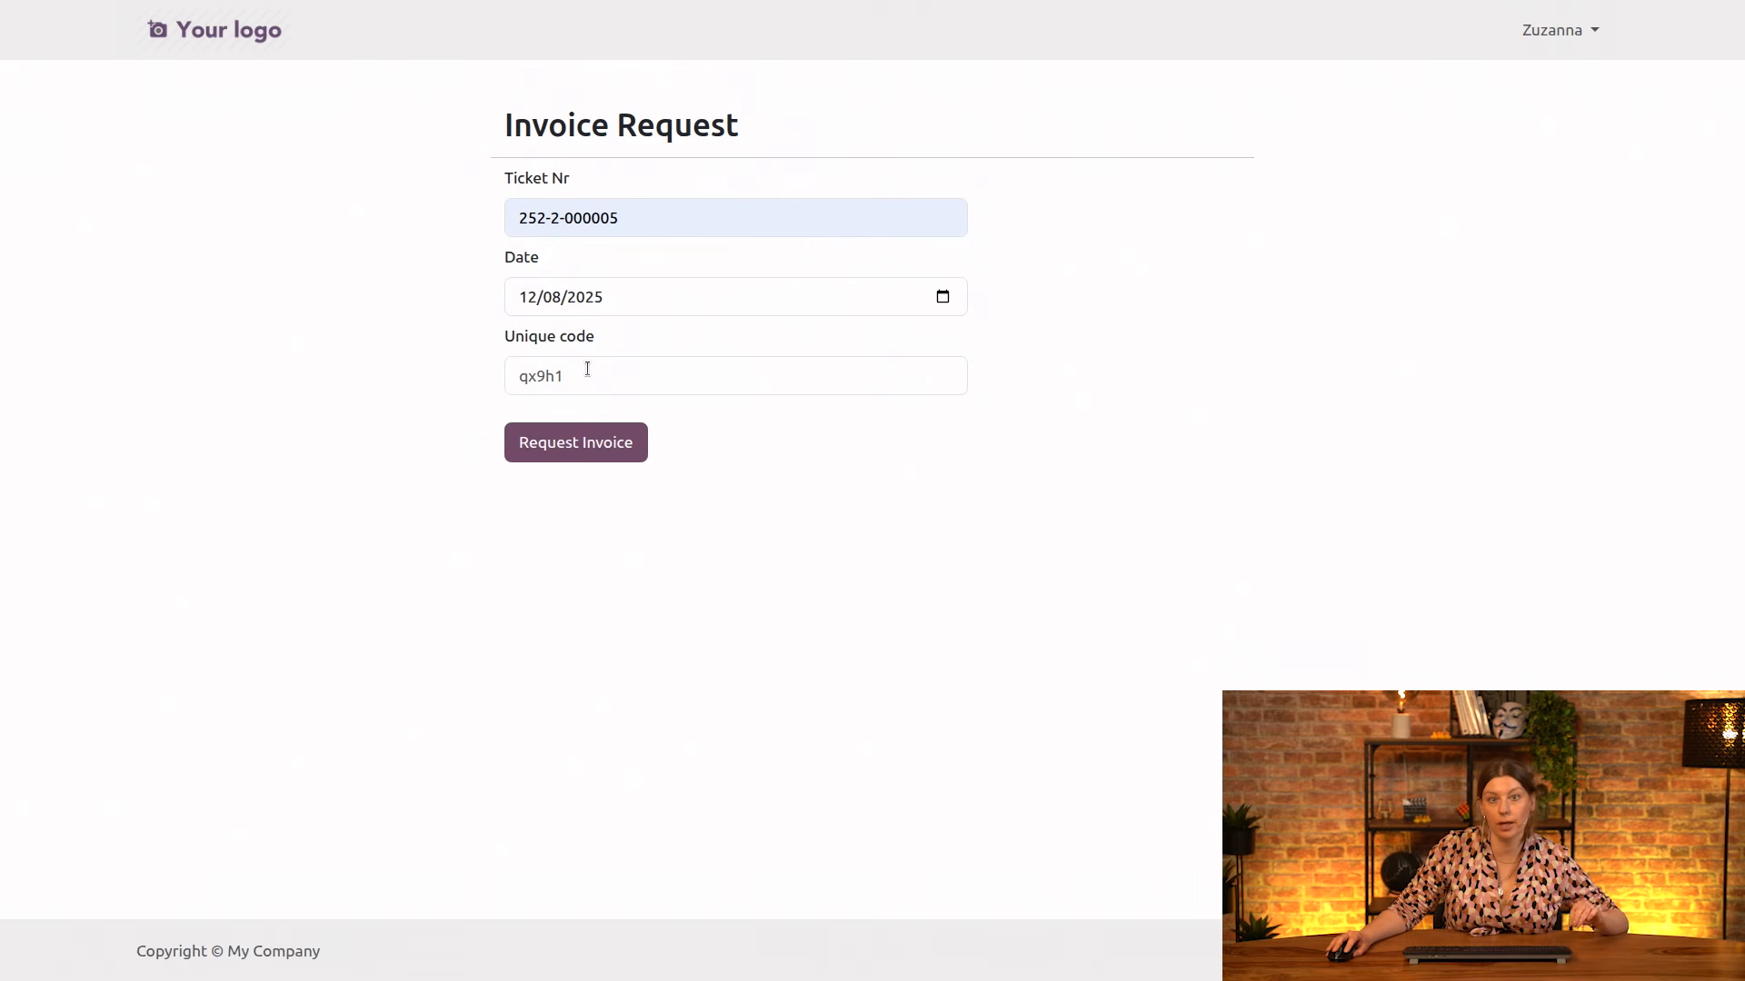
Enter the ticket's unique code, submit the invoice request and review the resulting invoice with its communication history.
{"action": "left_click", "coordinate": [587, 369]}
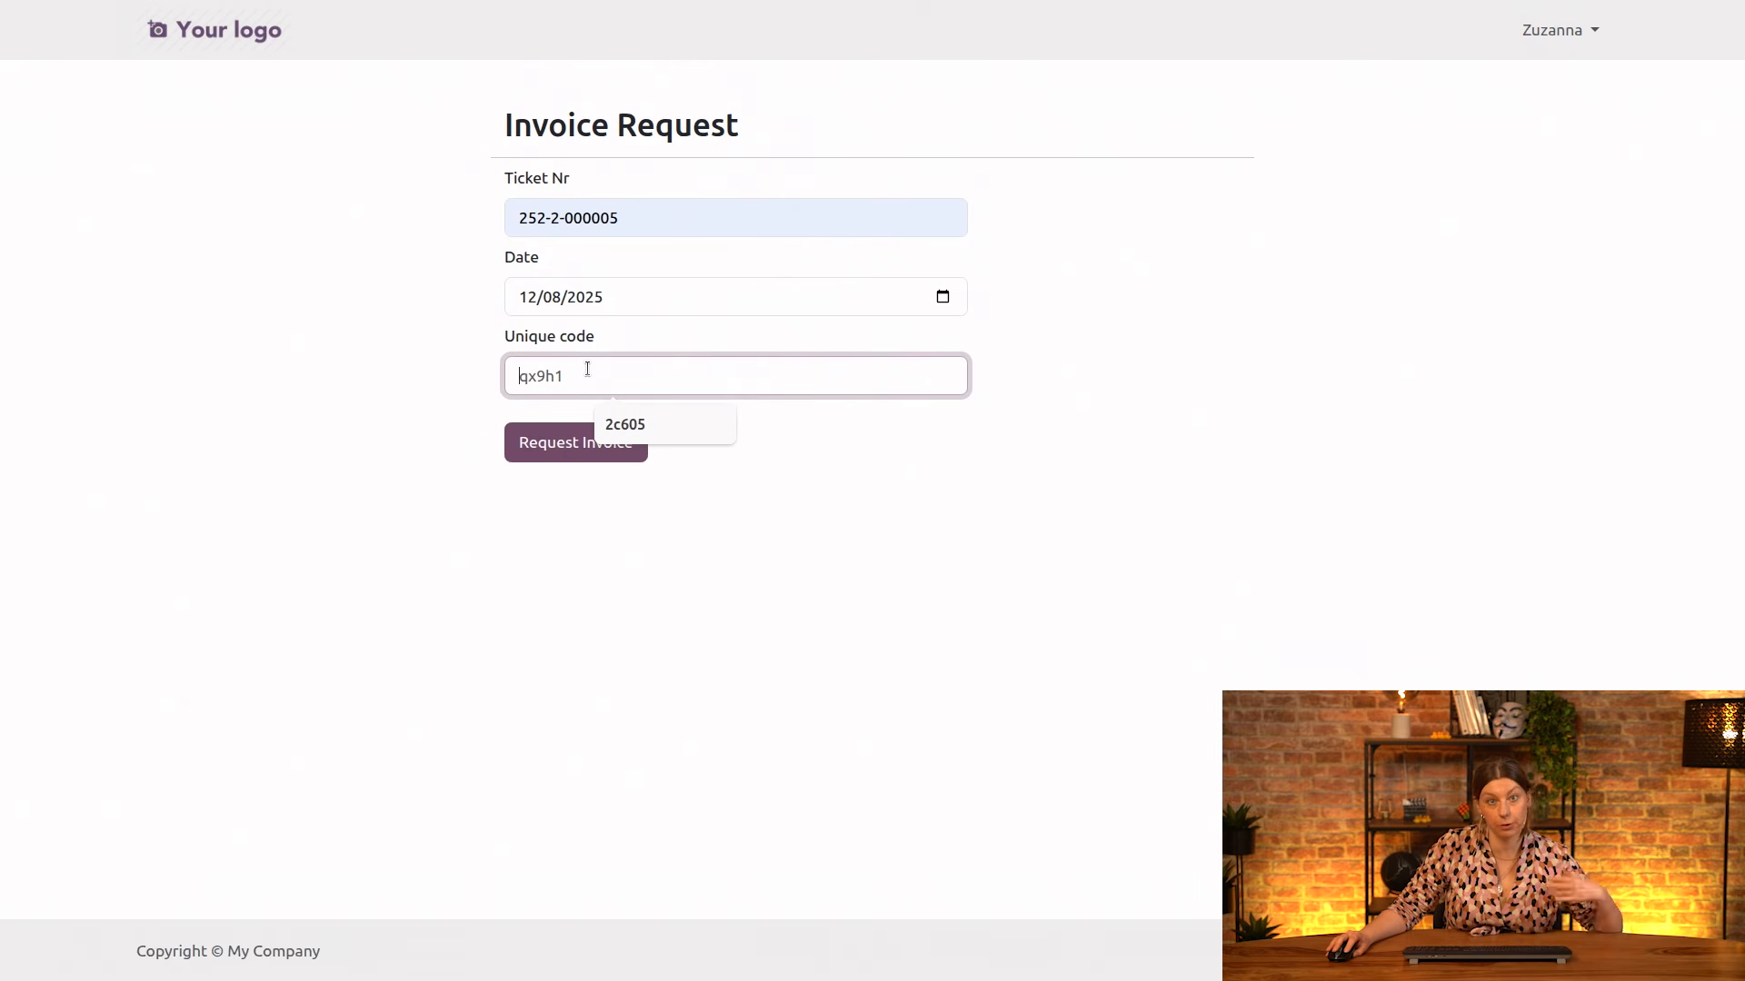
{"action": "left_click", "coordinate": [642, 427]}
{"action": "left_click", "coordinate": [691, 435]}
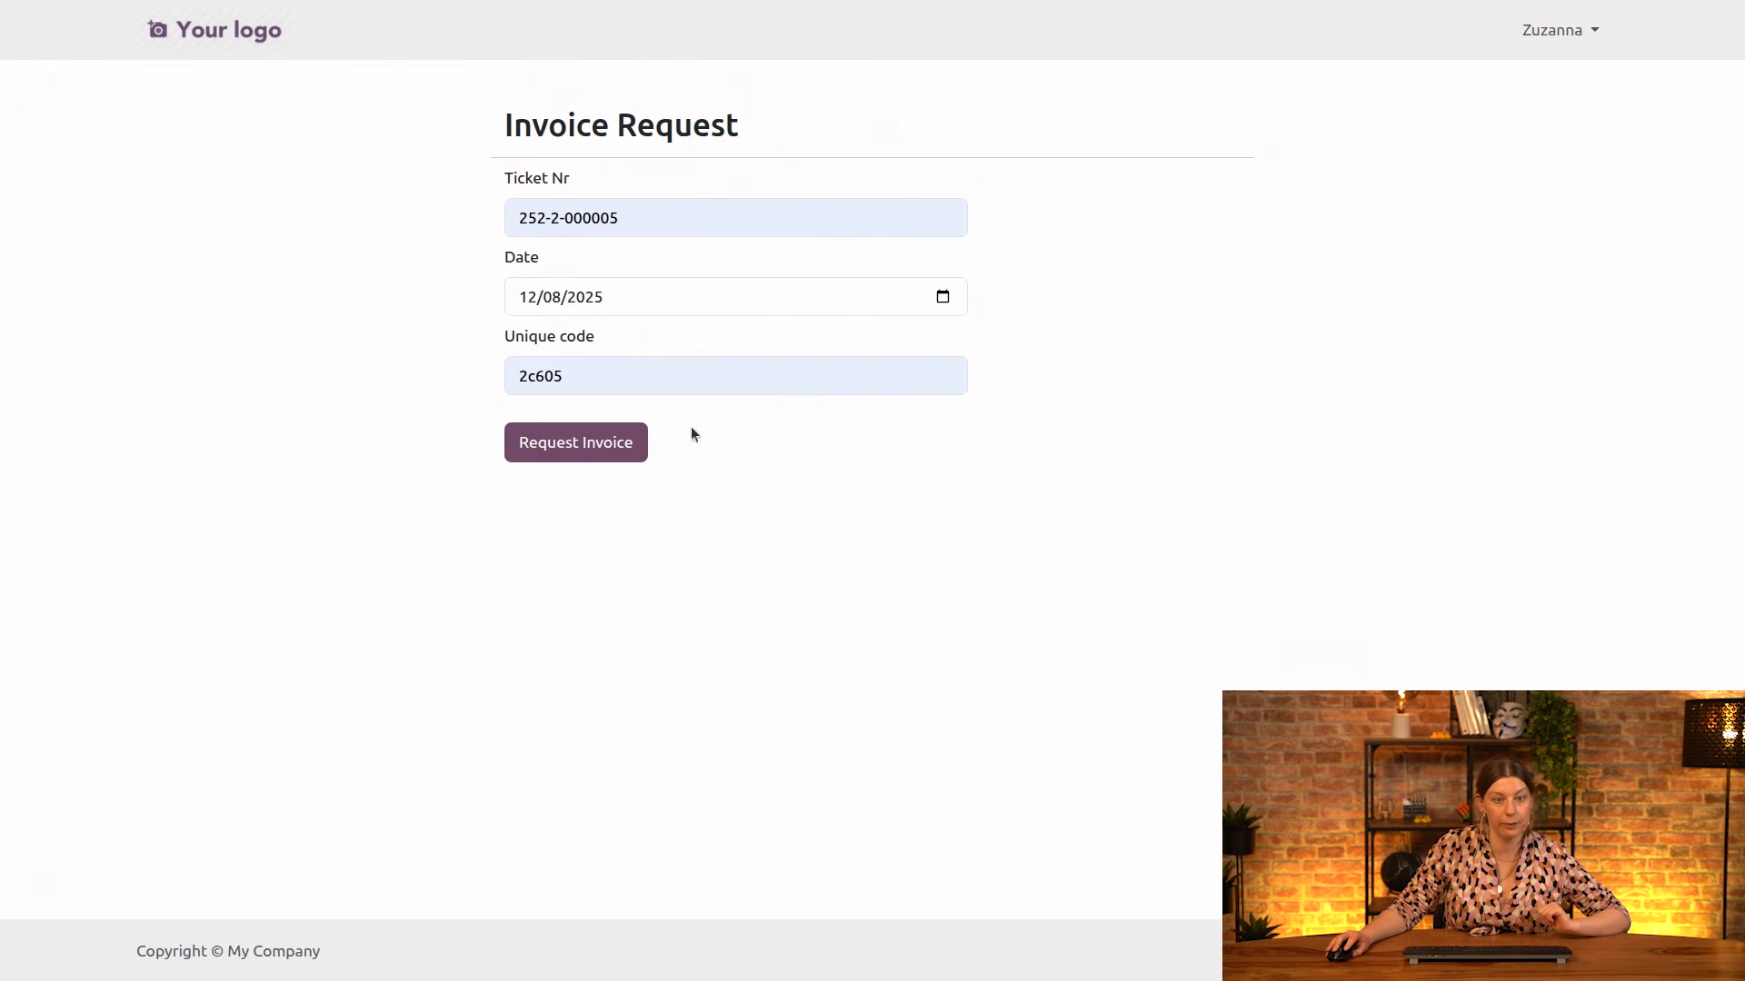
{"action": "left_click", "coordinate": [546, 459]}
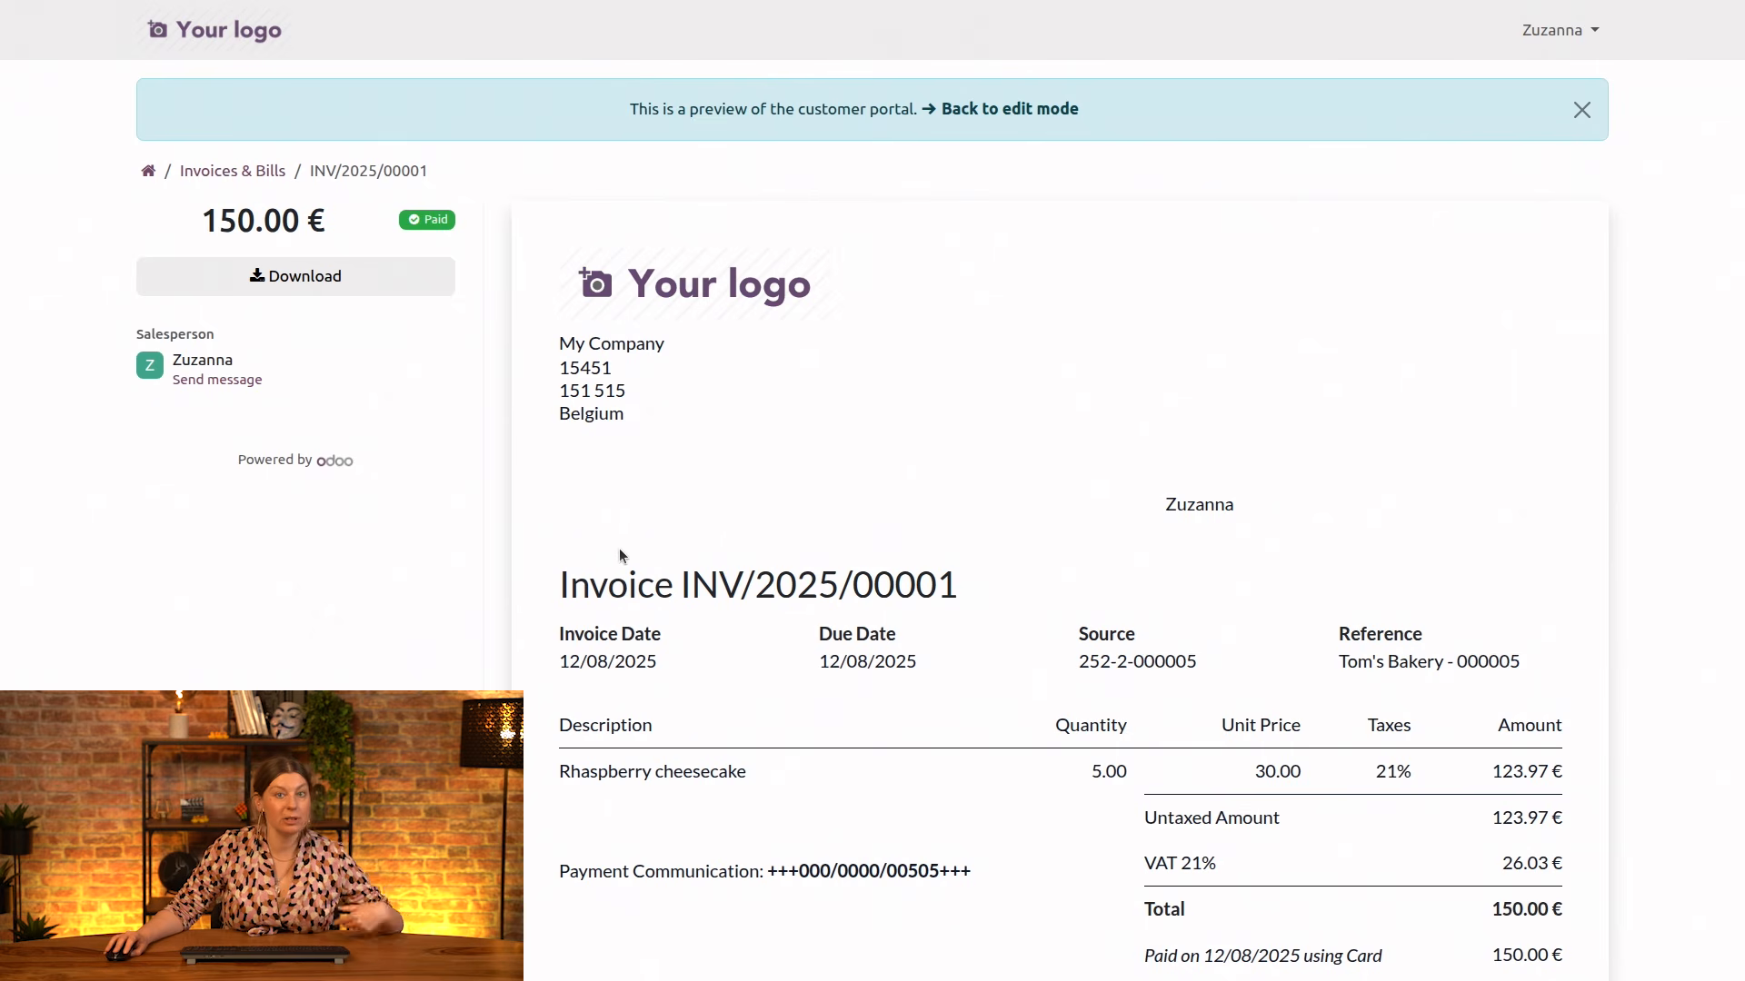
{"action": "scroll", "coordinate": [765, 490], "scroll_direction": "down", "scroll_amount": 7}
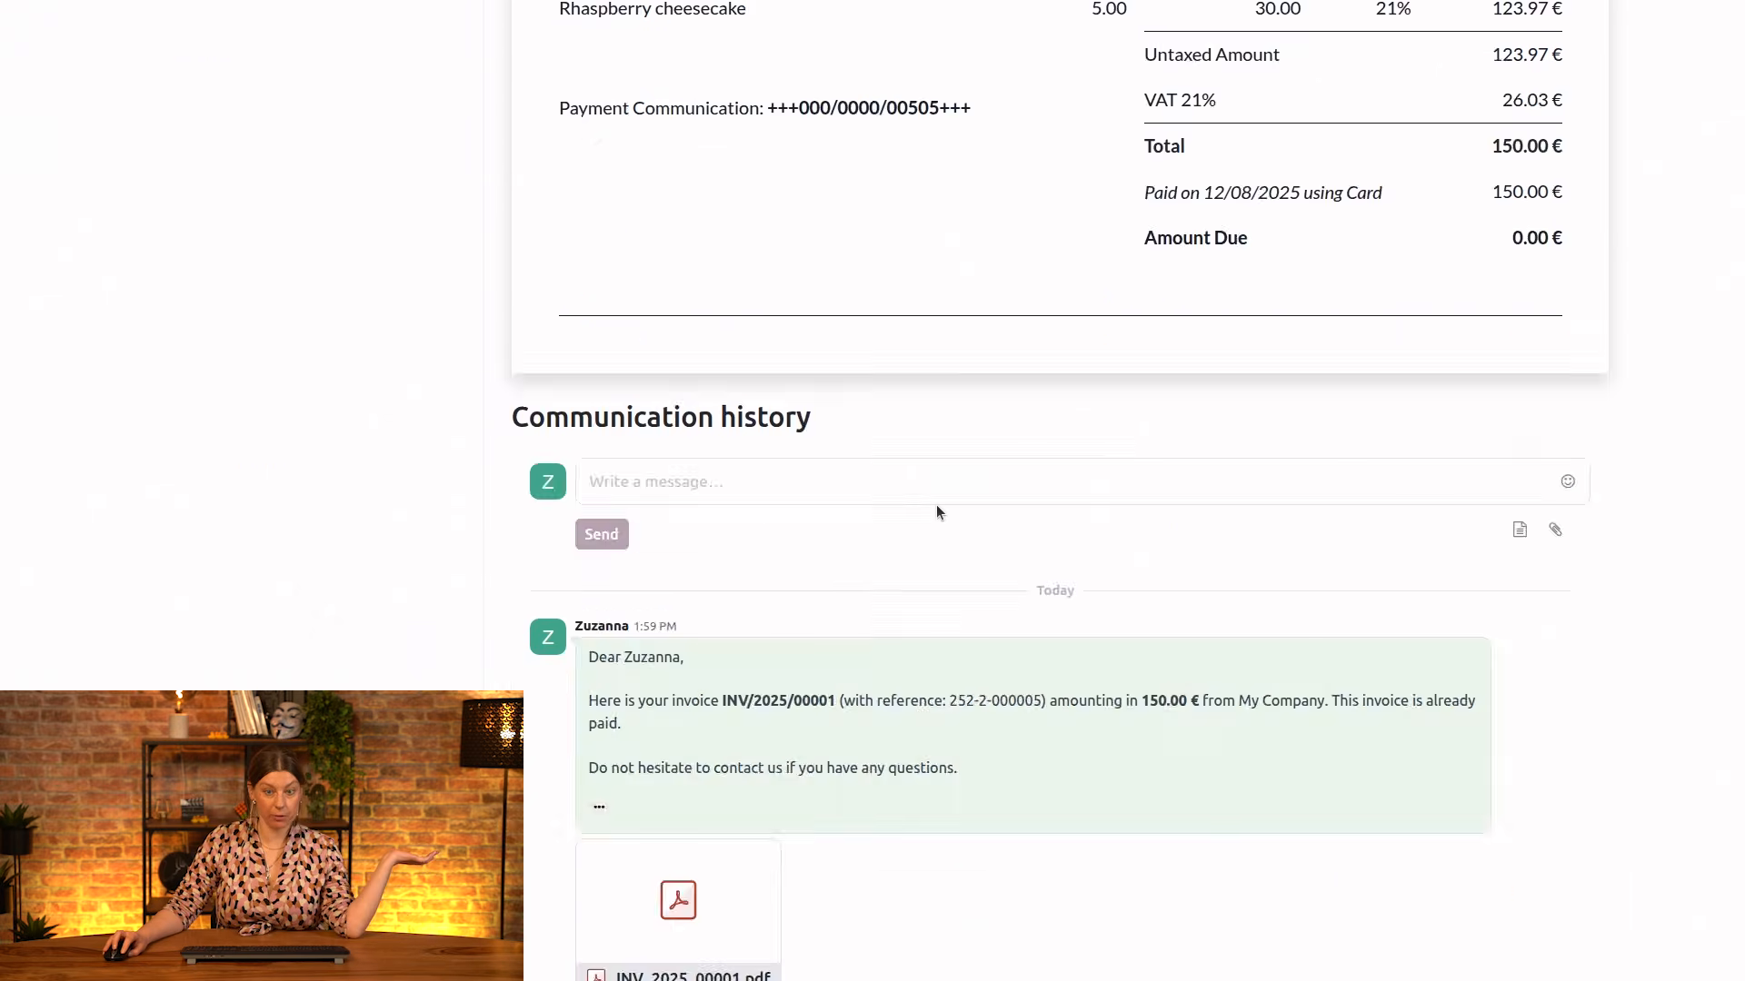
{"action": "scroll", "coordinate": [936, 504], "scroll_direction": "up", "scroll_amount": 6}
{"action": "scroll", "coordinate": [546, 363], "scroll_direction": "up", "scroll_amount": 1}
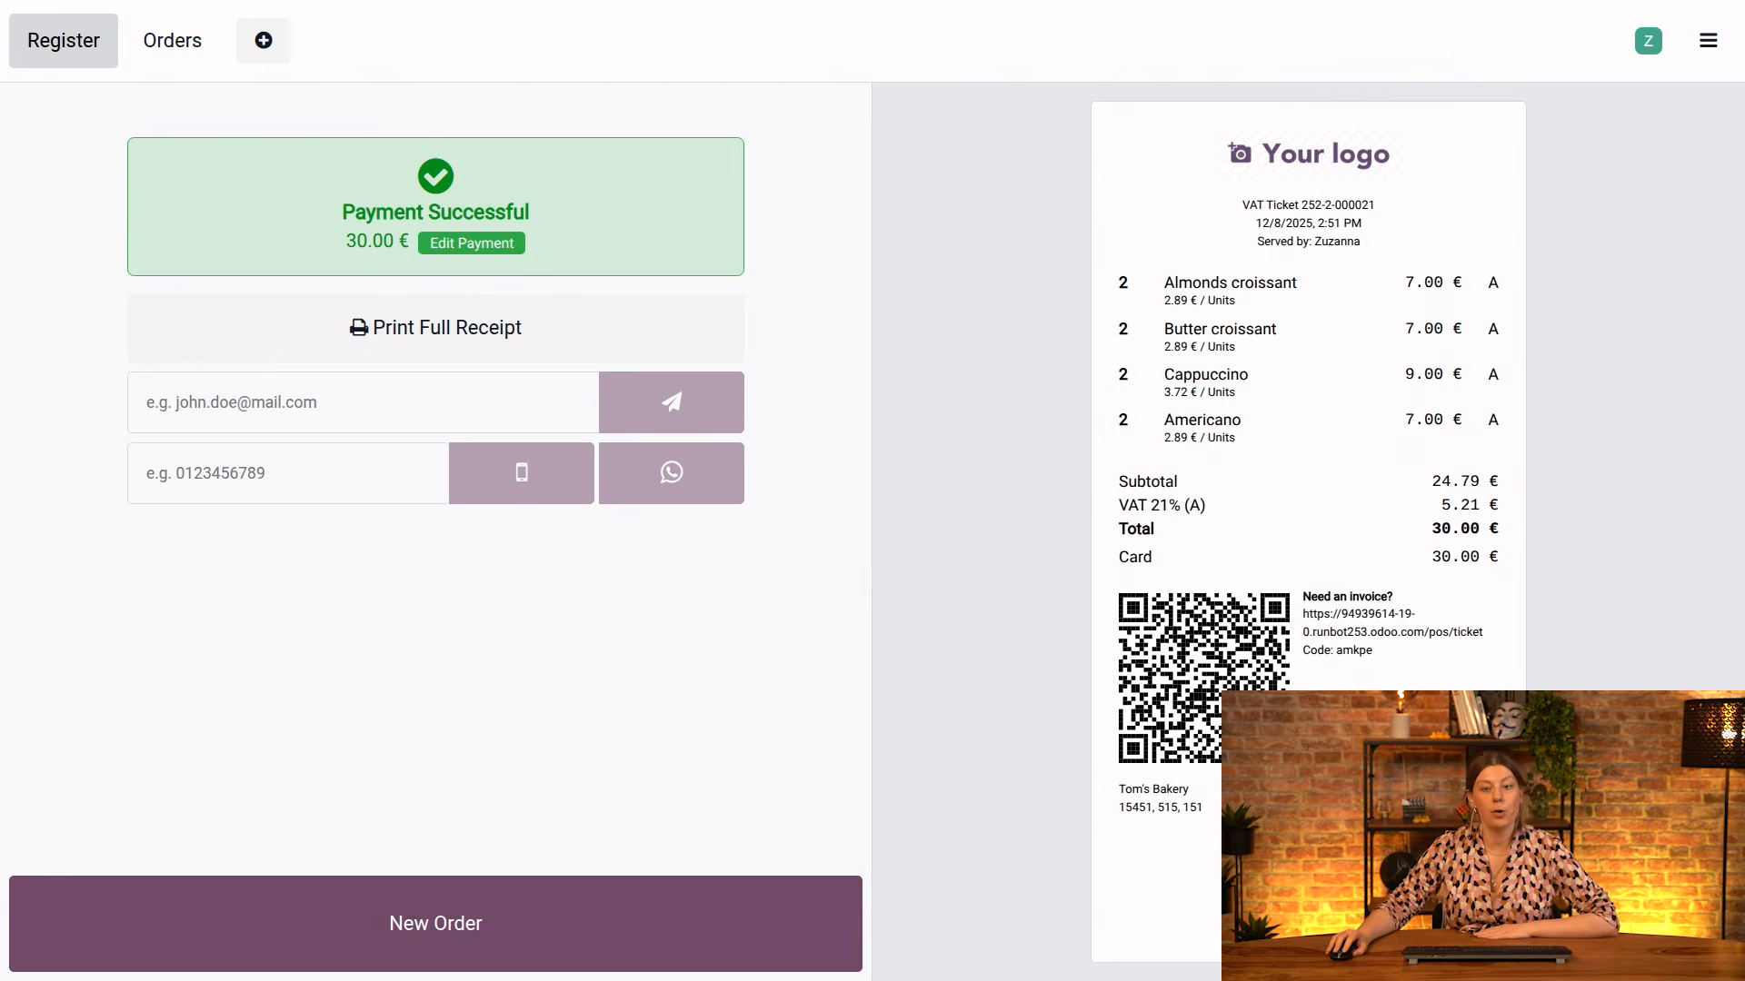
Leave the register for the Point of Sale backend and open the list of all orders.
{"action": "left_click", "coordinate": [1712, 55]}
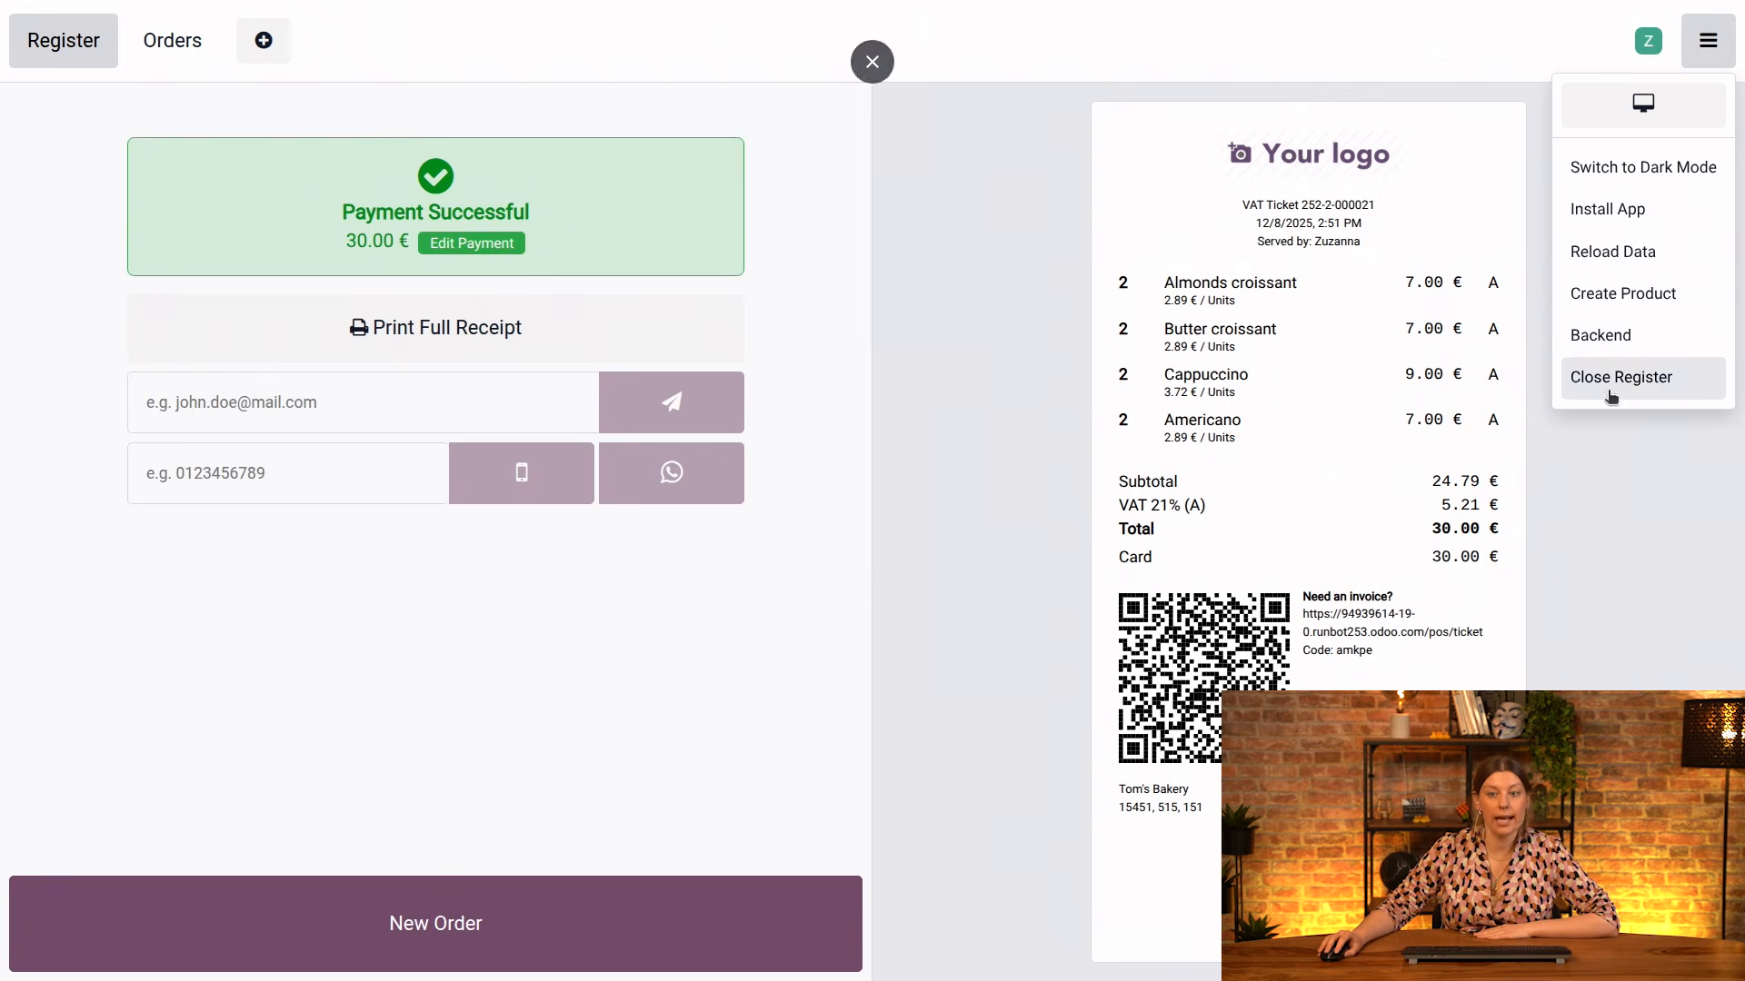
{"action": "left_click", "coordinate": [1599, 337]}
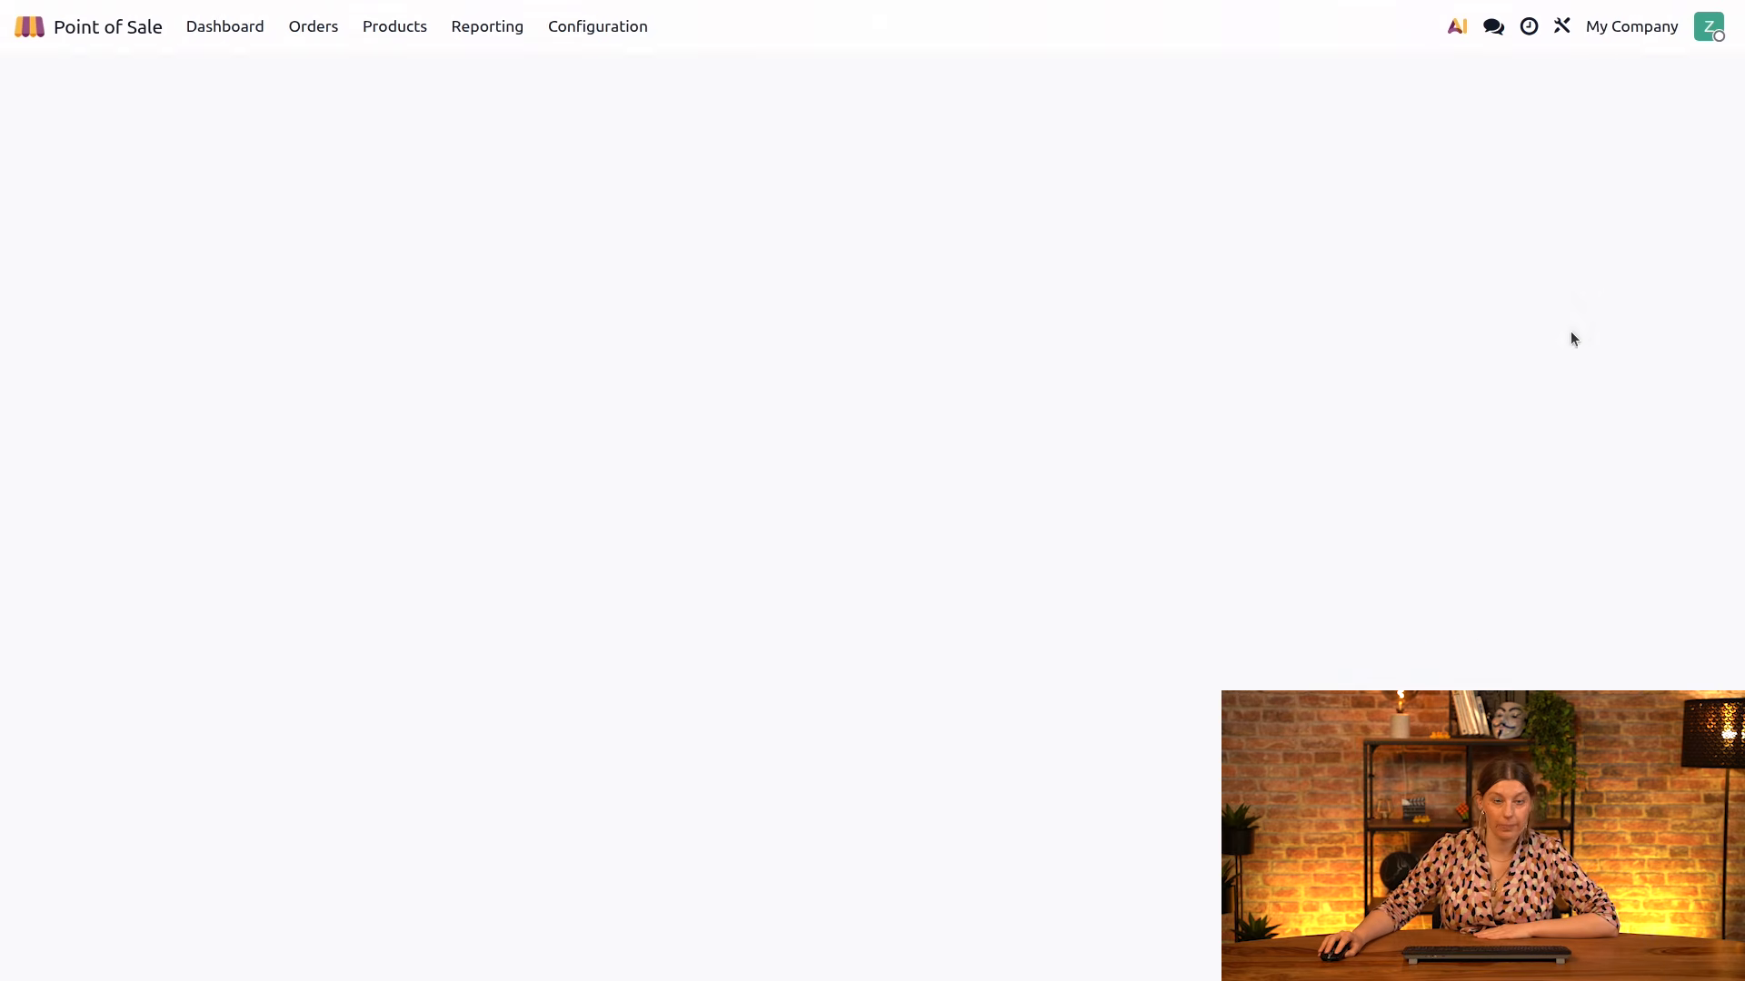
{"action": "left_click", "coordinate": [295, 22]}
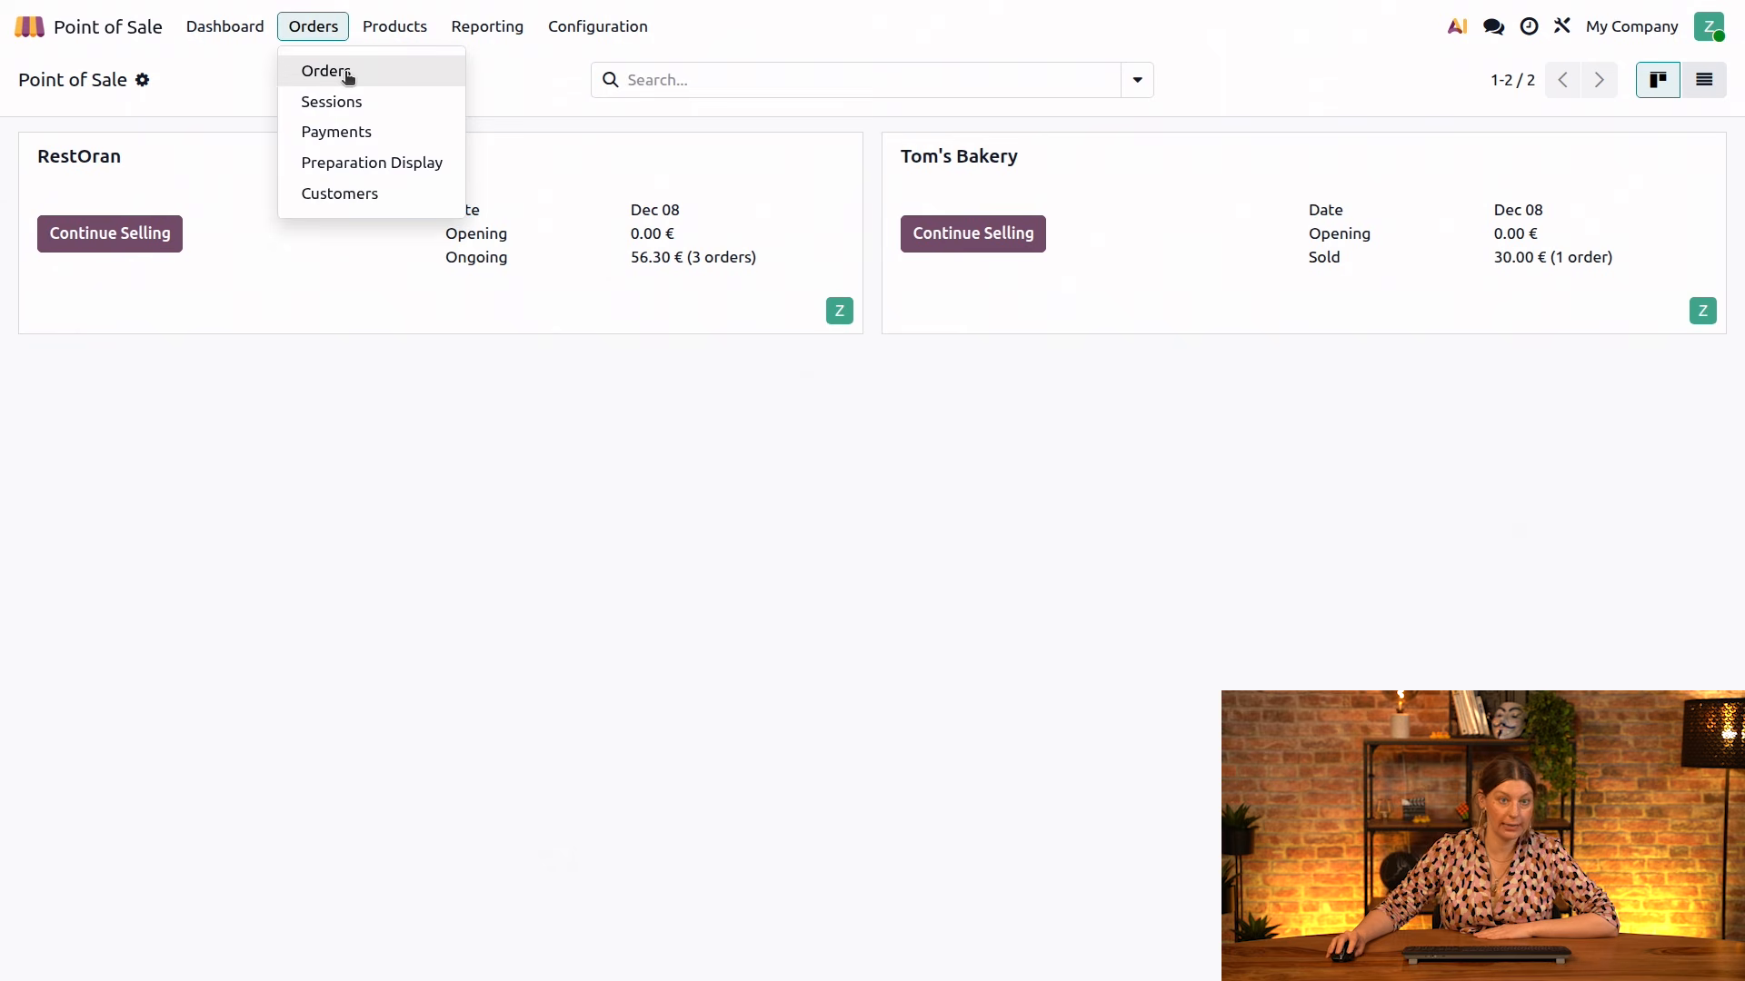
{"action": "left_click", "coordinate": [345, 68]}
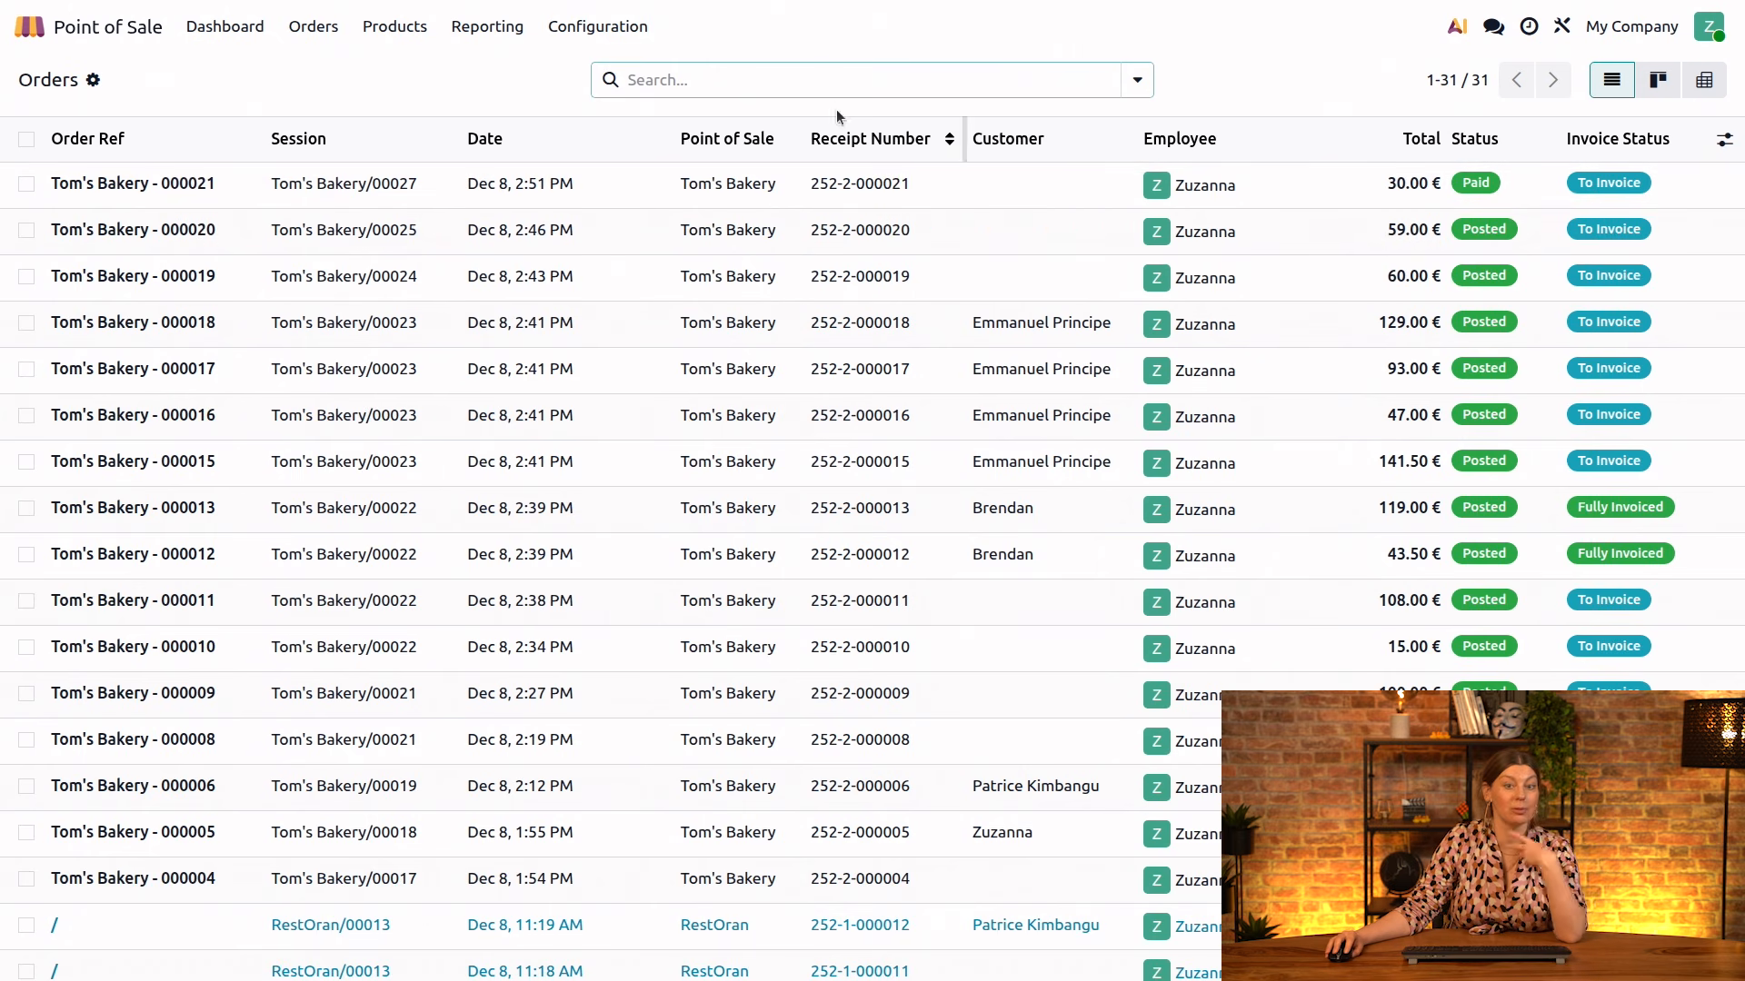
Group the orders list by customer.
{"action": "left_click", "coordinate": [823, 70]}
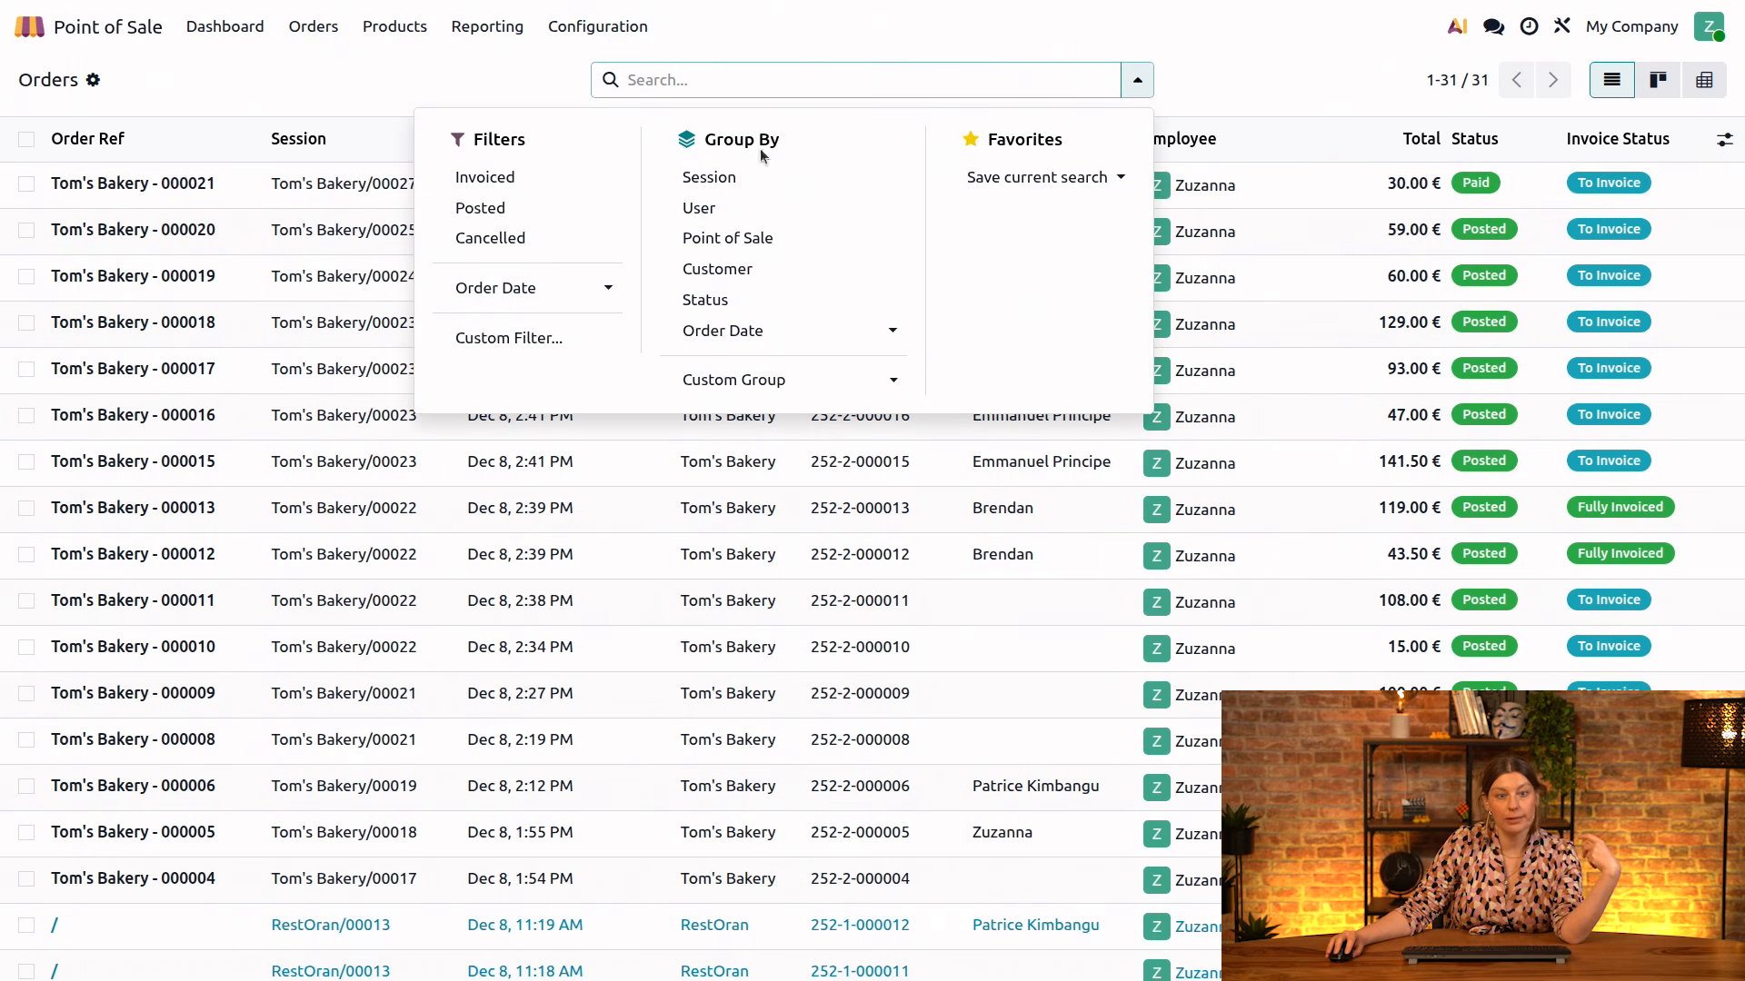
{"action": "left_click", "coordinate": [747, 271]}
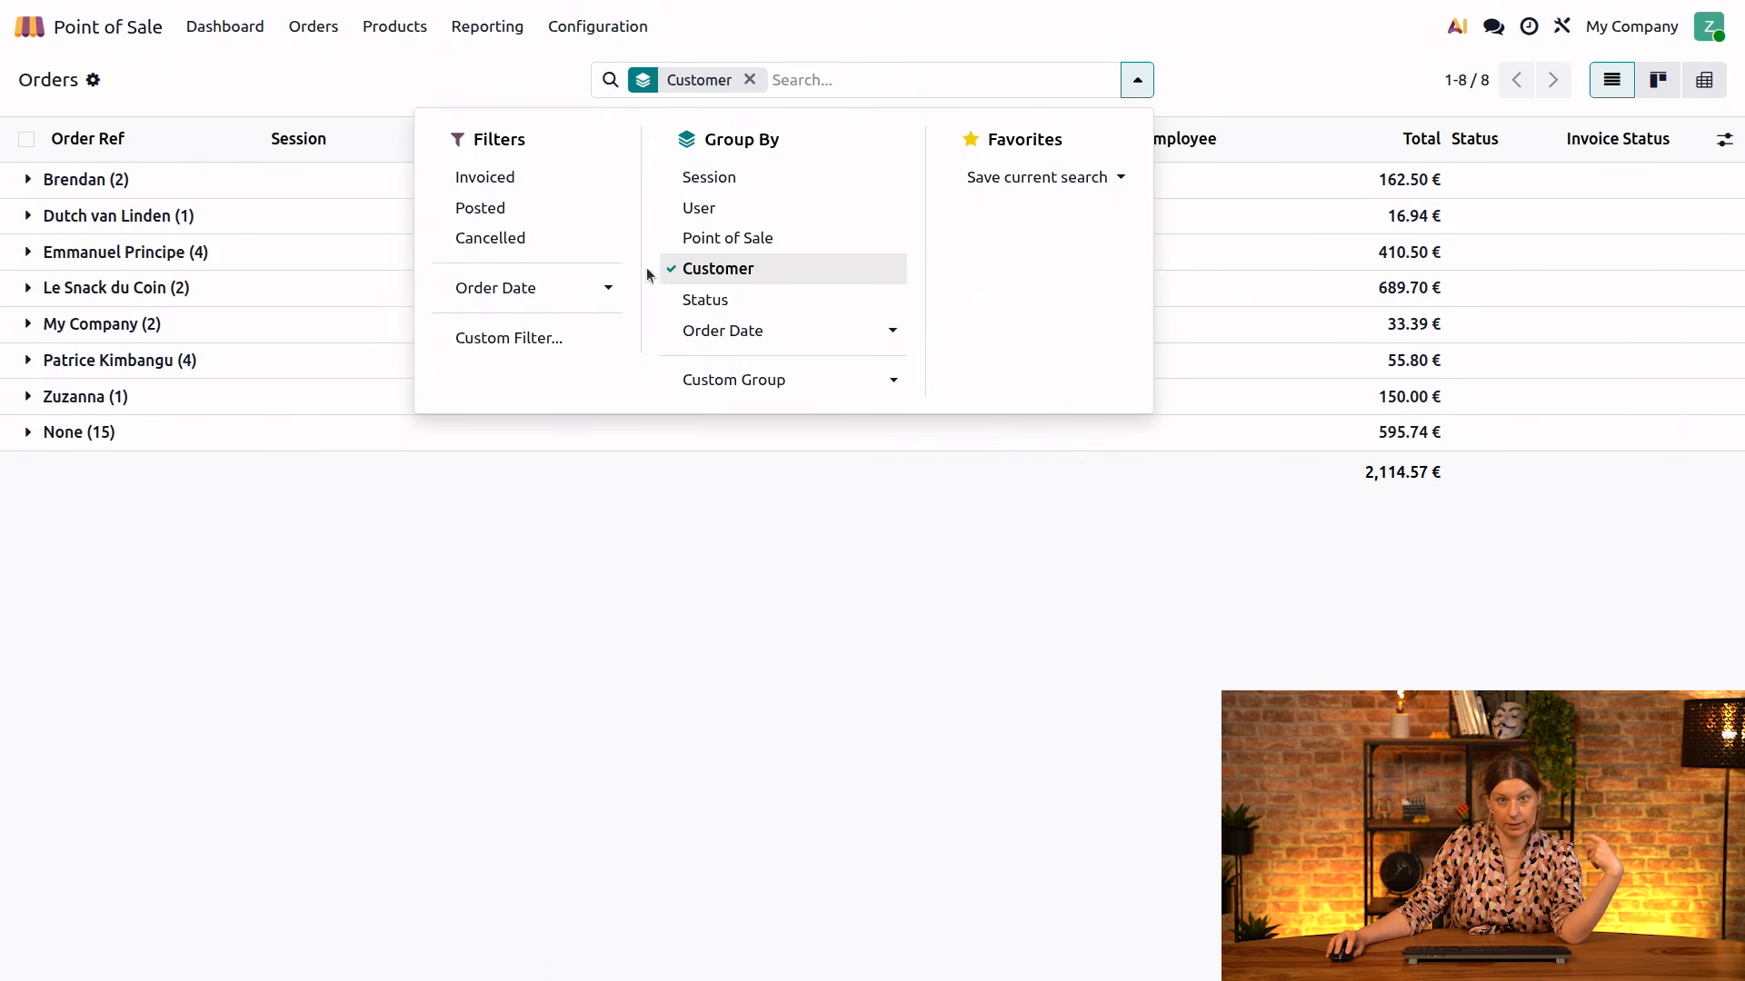
{"action": "left_click", "coordinate": [592, 661]}
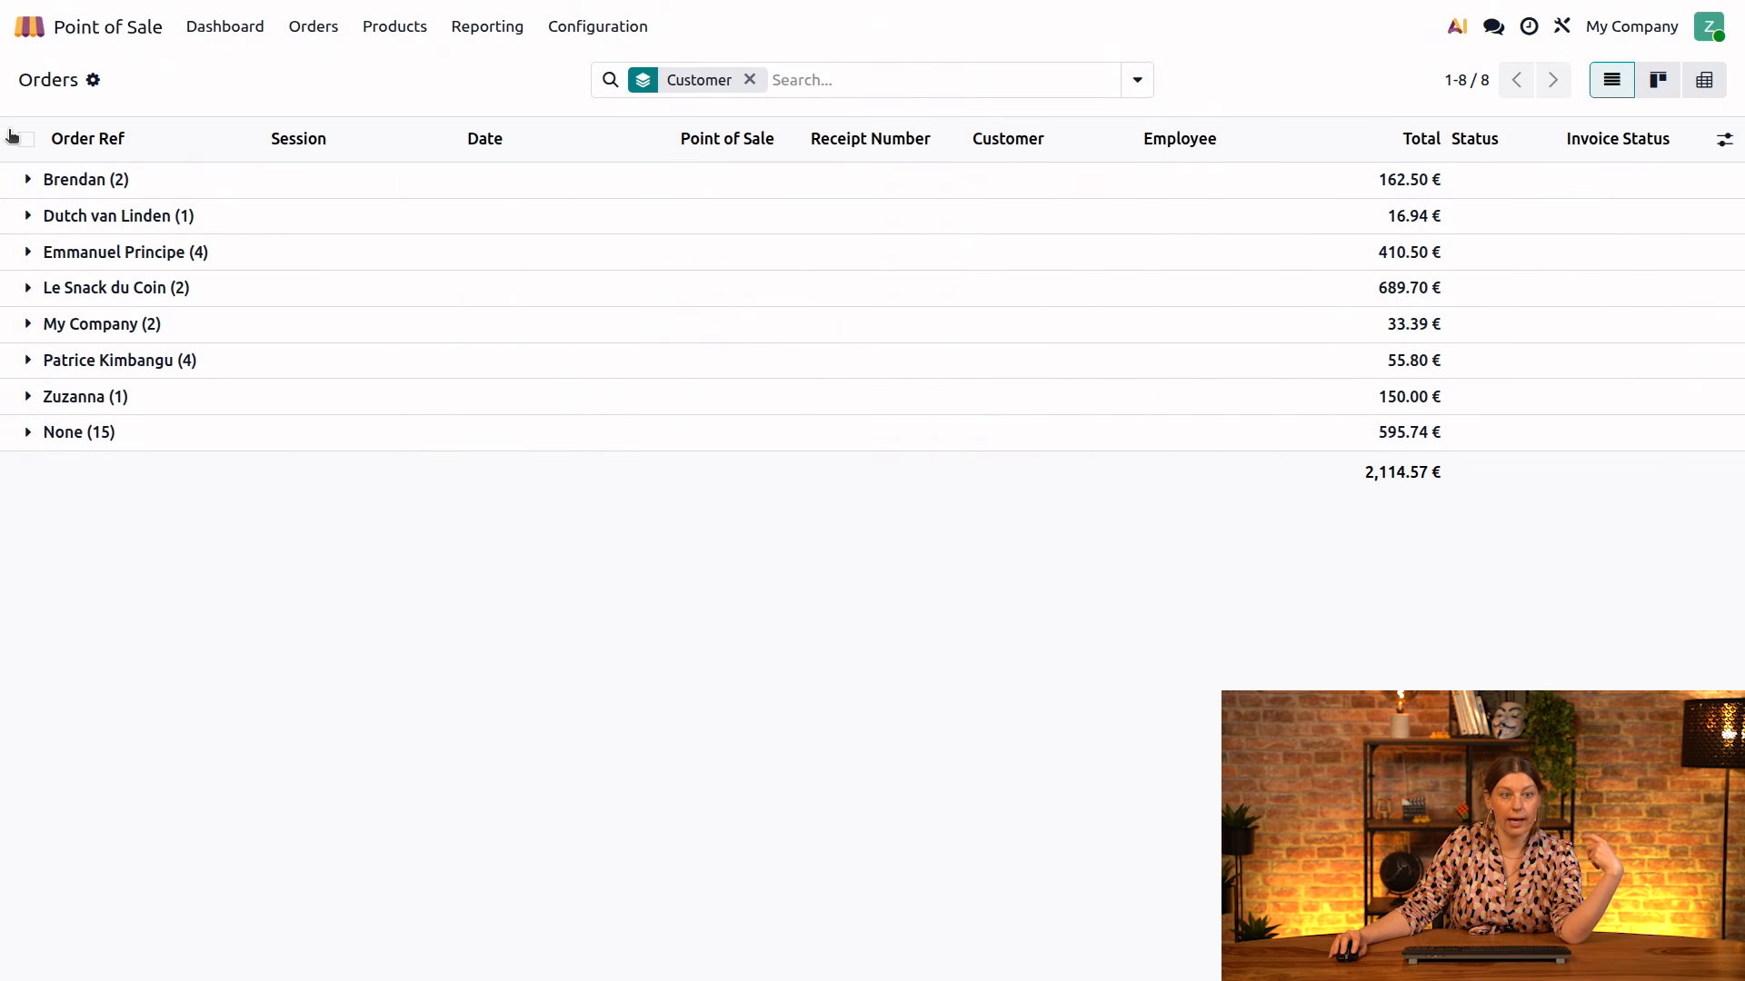
Select all four orders of the customer group totalling 410.50 €, create one invoice with consolidated billing and review its lines.
{"action": "left_click", "coordinate": [26, 252]}
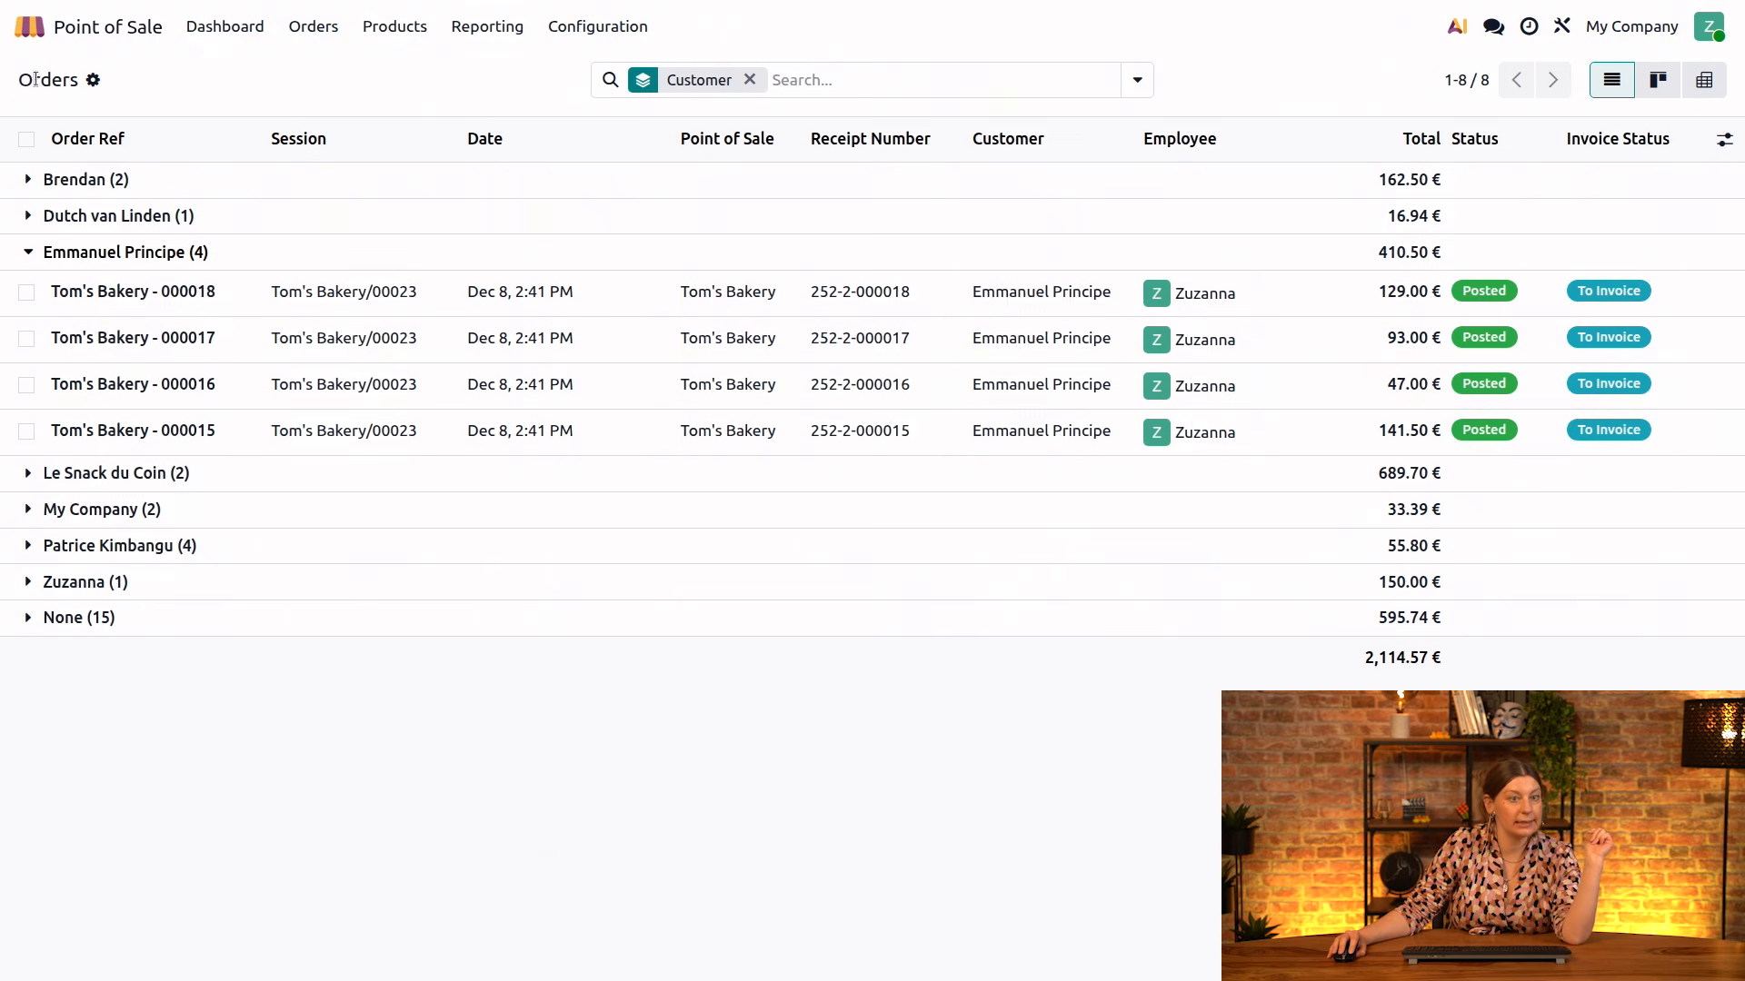
{"action": "left_click", "coordinate": [26, 140]}
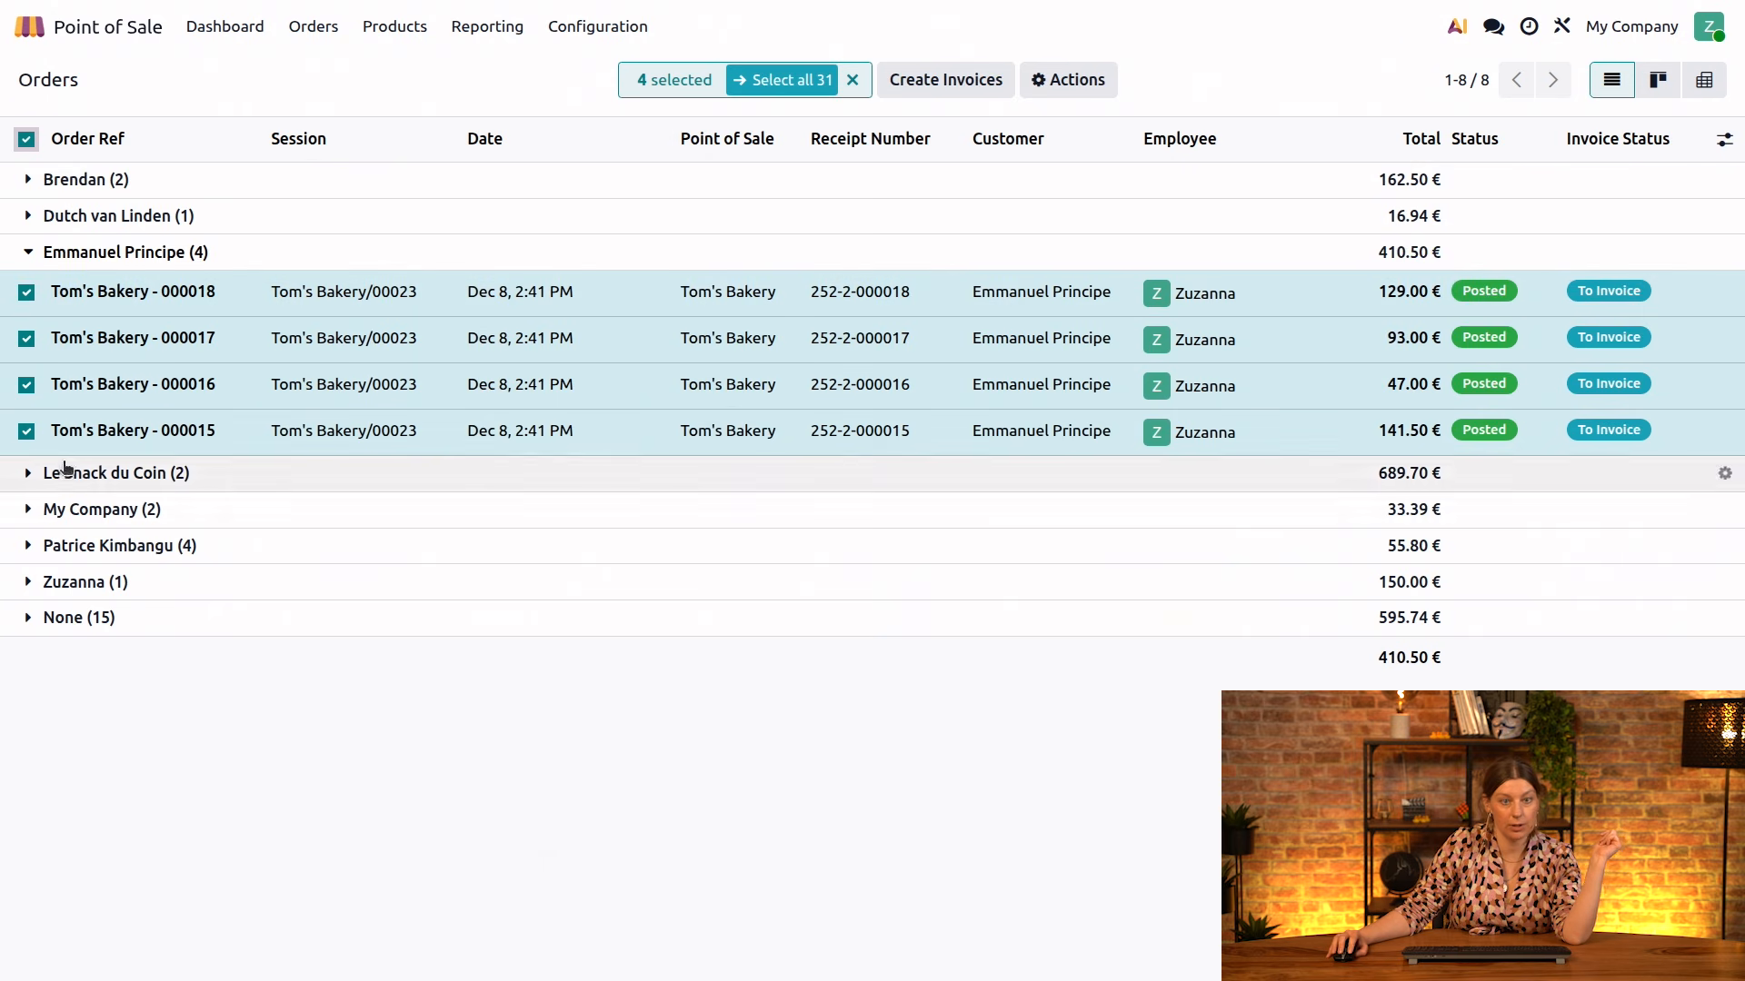
{"action": "left_click", "coordinate": [979, 81]}
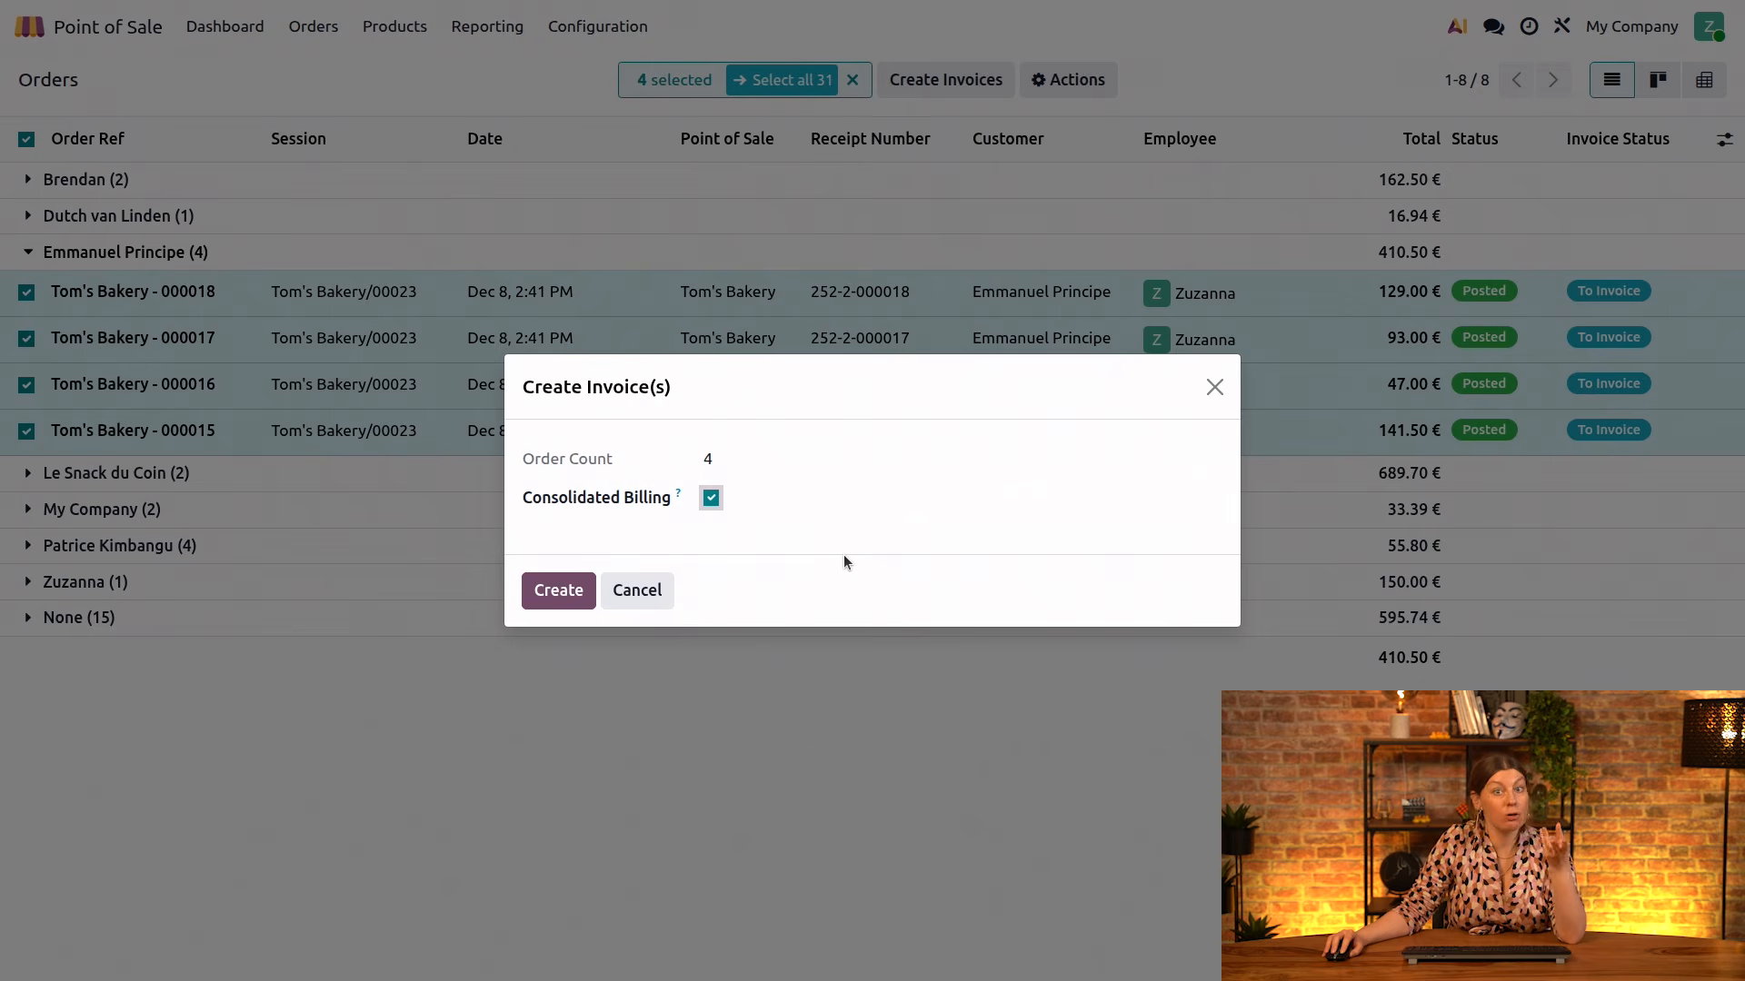
{"action": "left_click", "coordinate": [546, 587]}
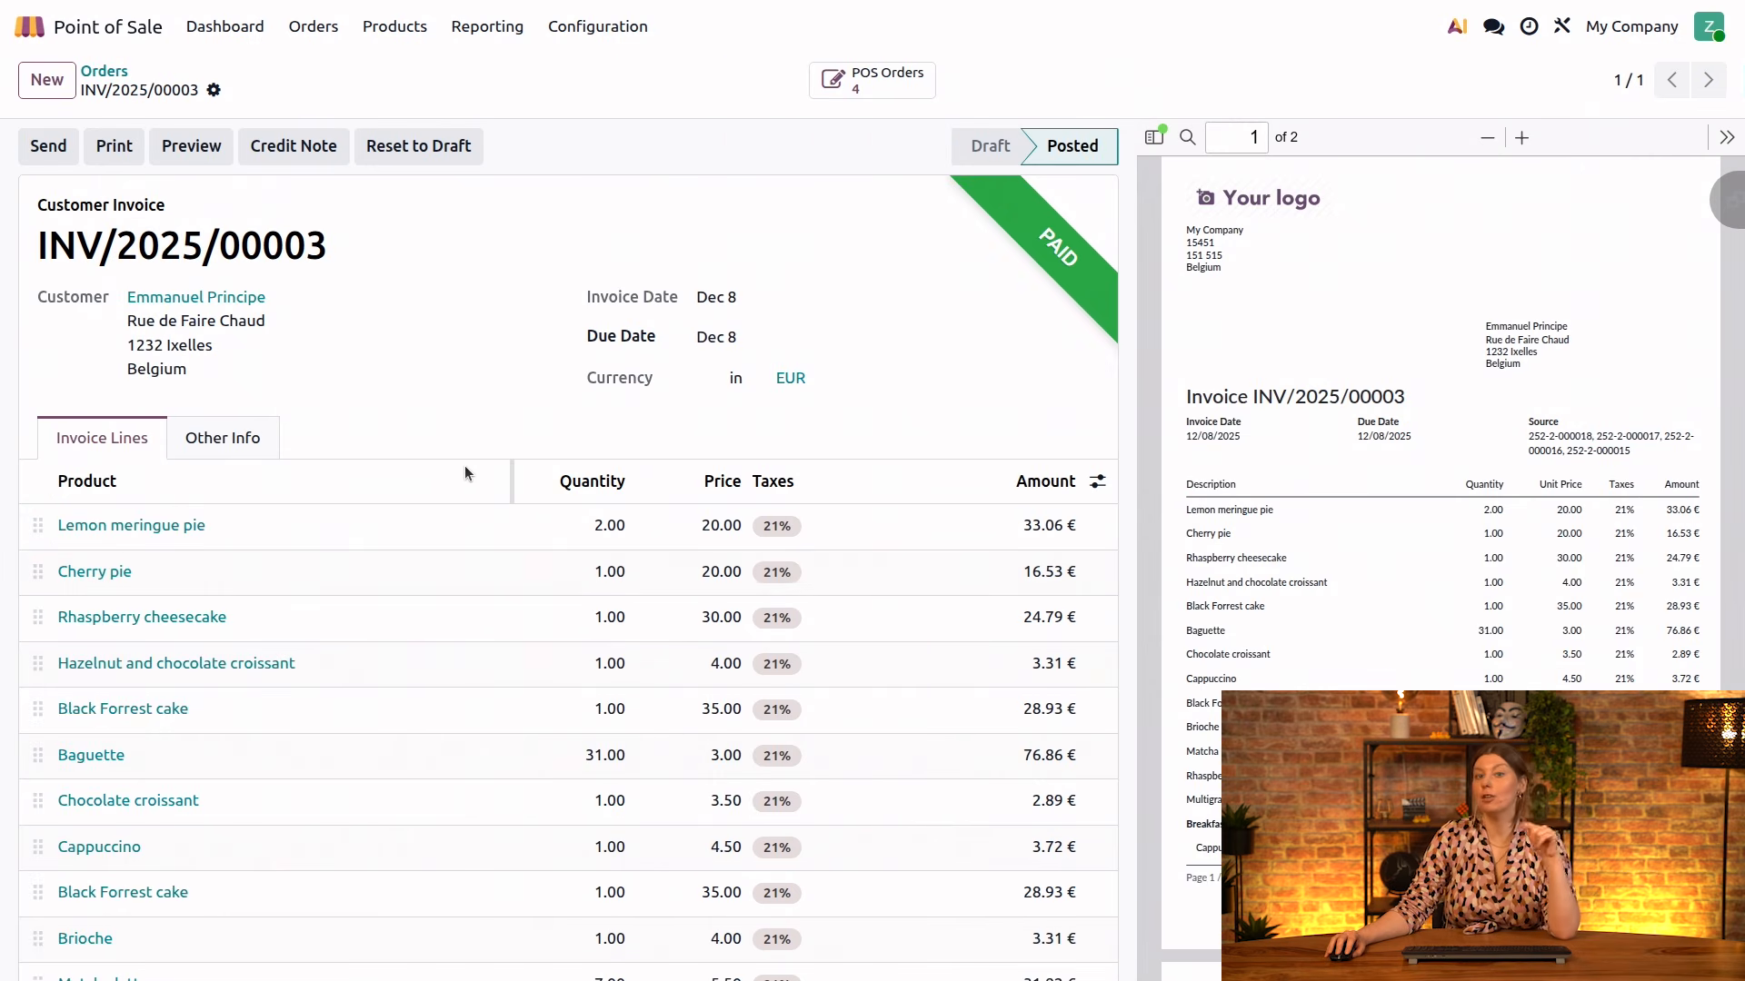
{"action": "scroll", "coordinate": [465, 465], "scroll_direction": "down", "scroll_amount": 3}
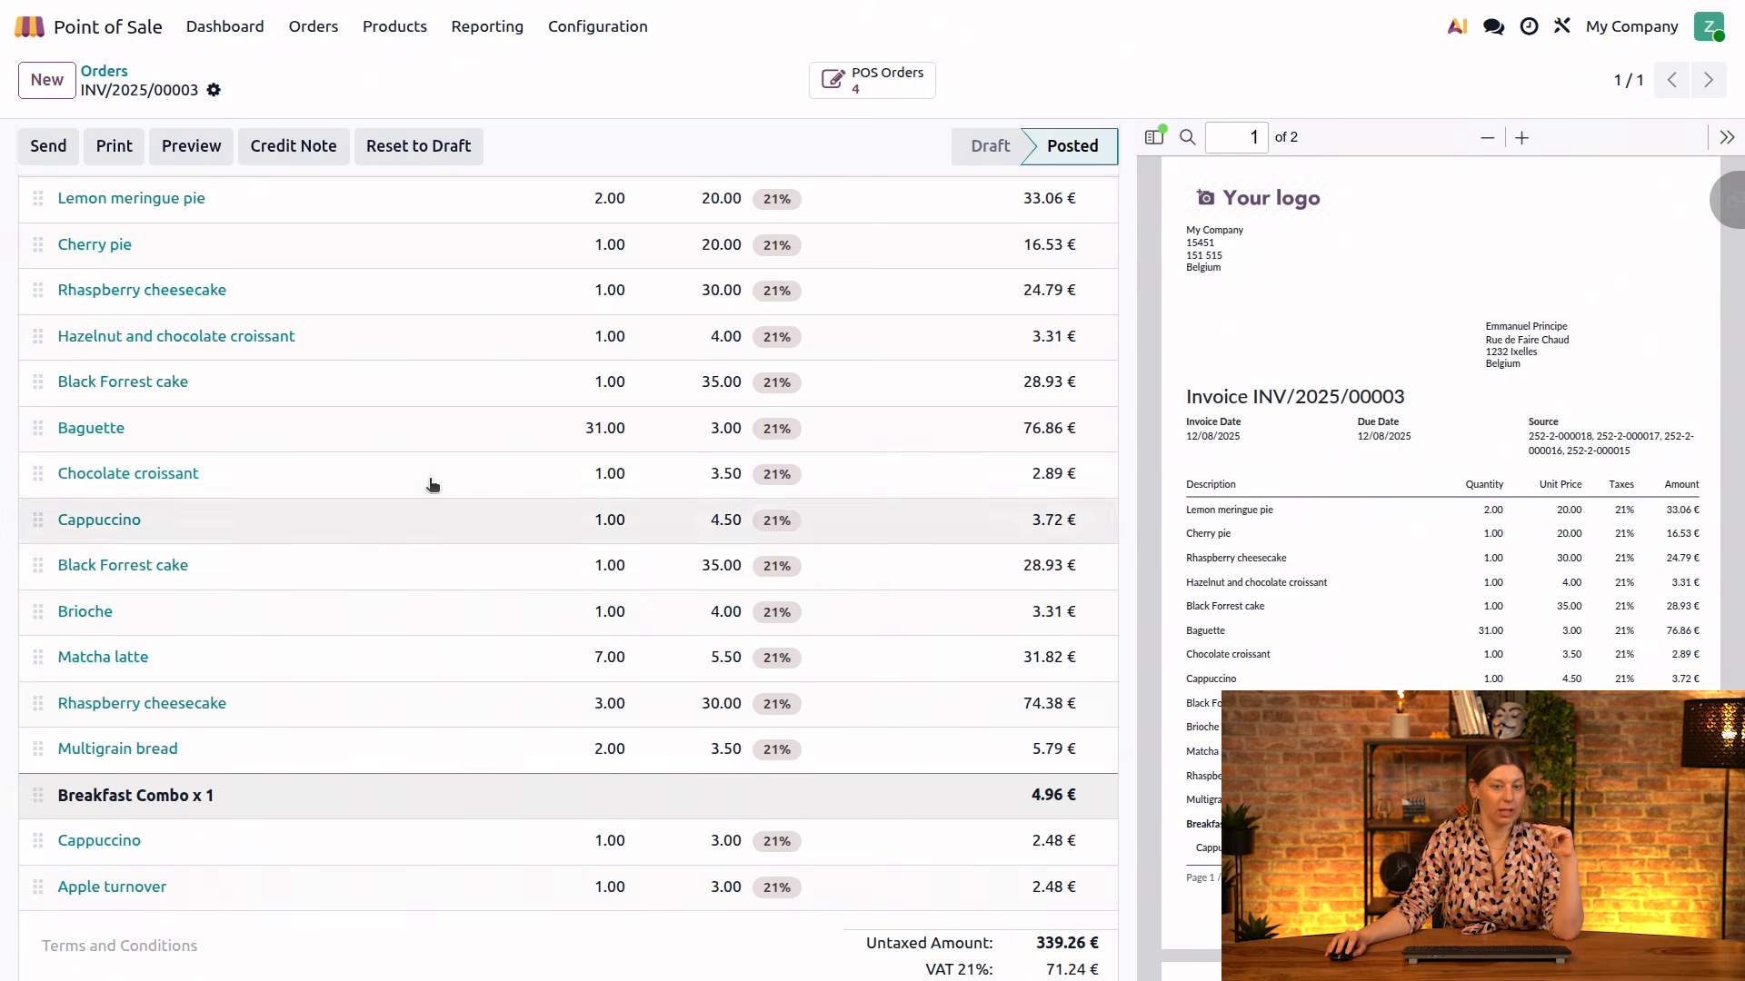
{"action": "scroll", "coordinate": [433, 483], "scroll_direction": "down", "scroll_amount": 4}
{"action": "scroll", "coordinate": [430, 752], "scroll_direction": "up", "scroll_amount": 8}
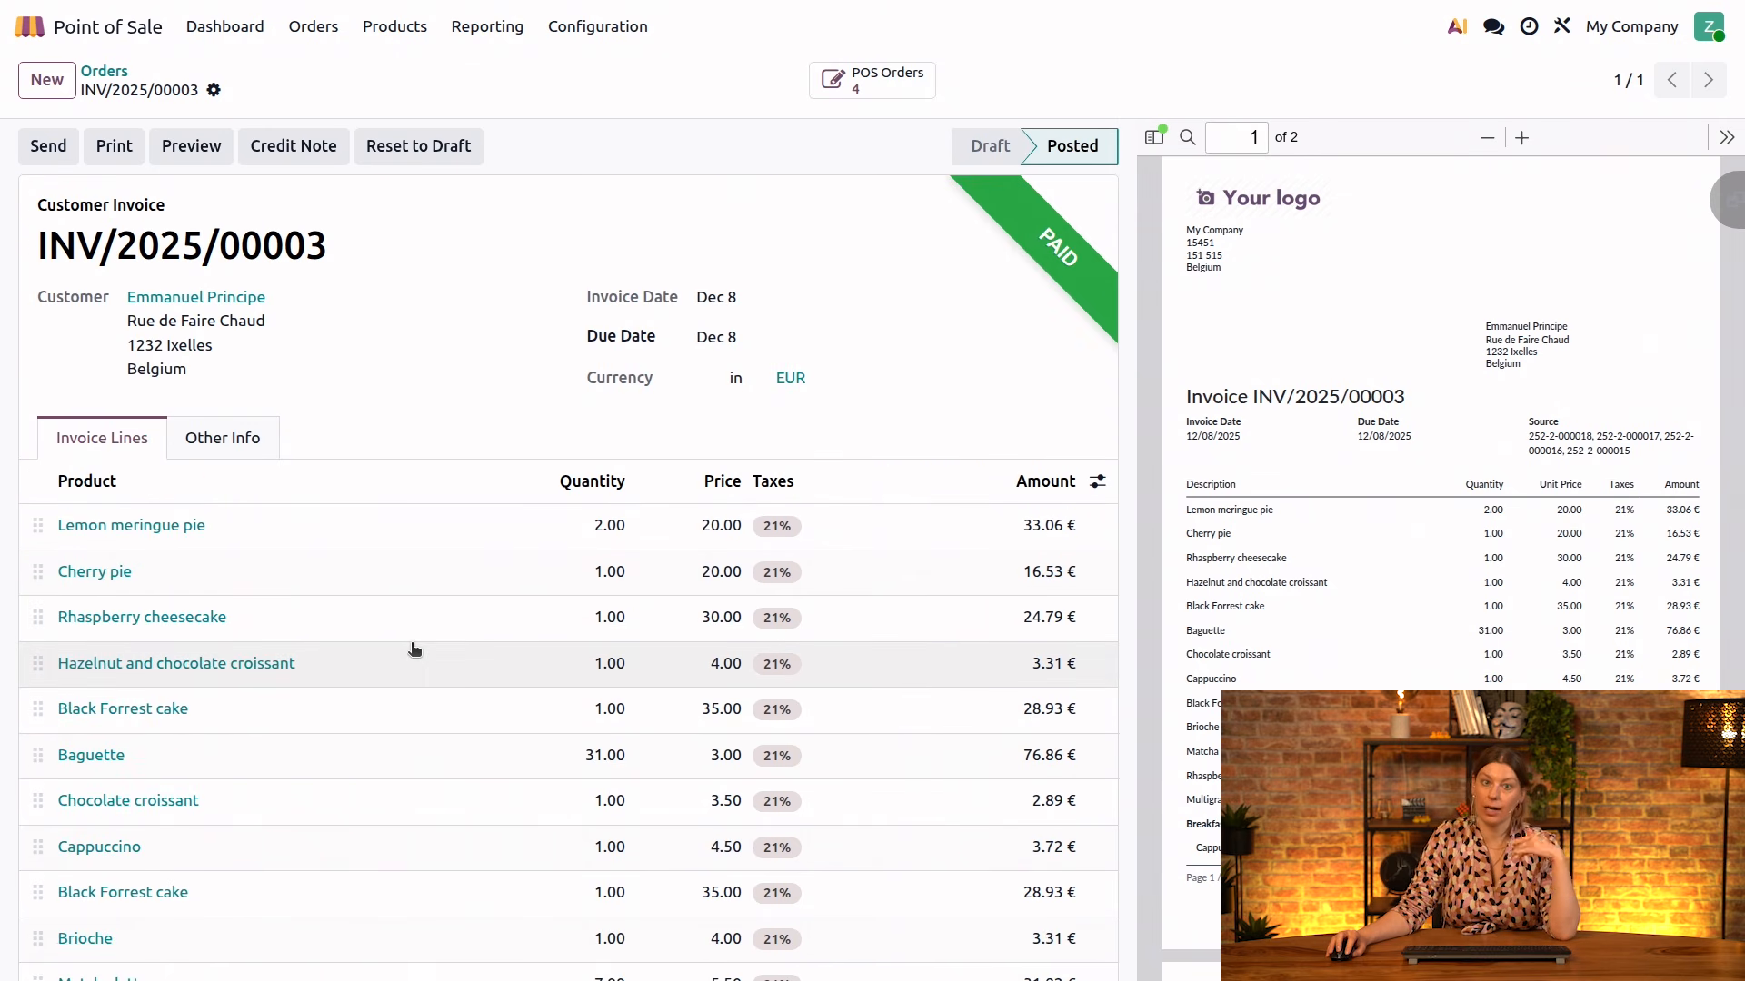